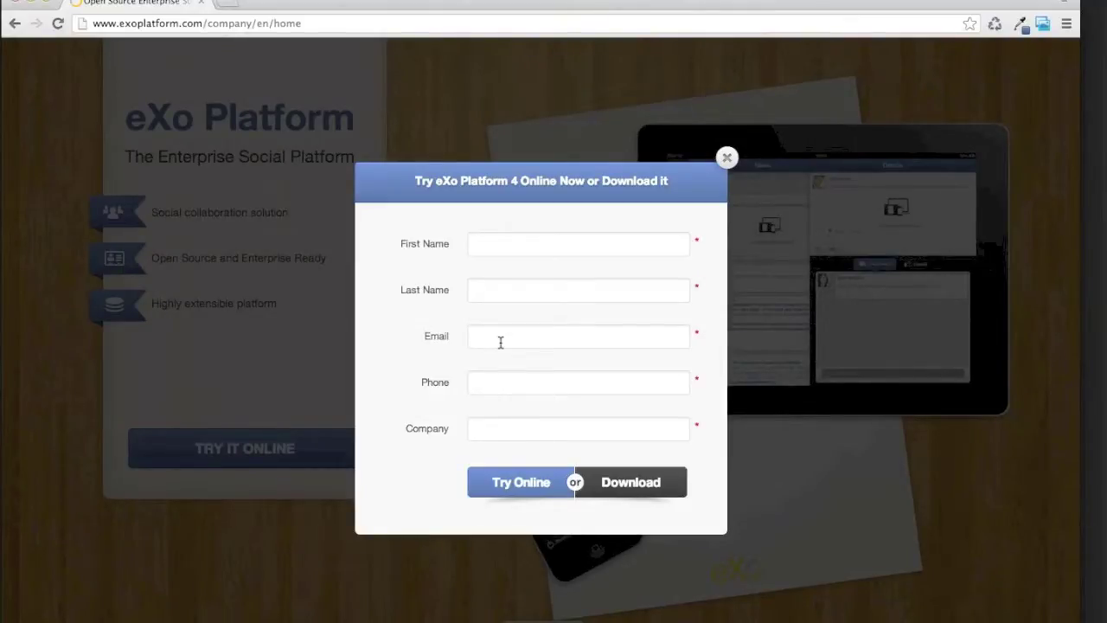
Open the intranet portal at acme.com/portal/intranet/.
click(306, 22)
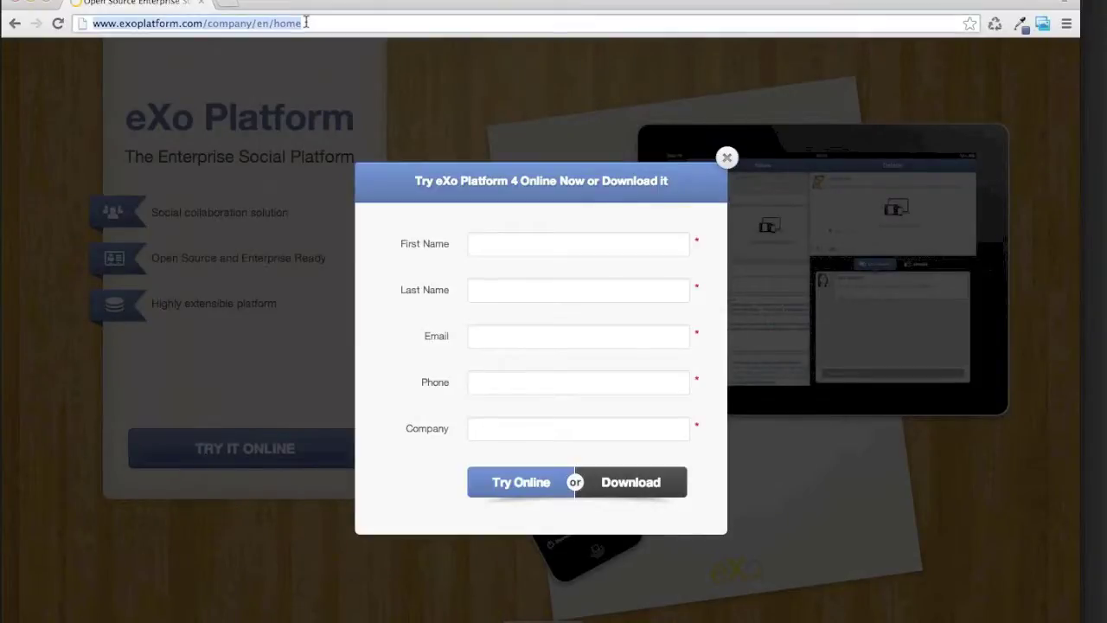
text(acme.com/portal/intranet/)
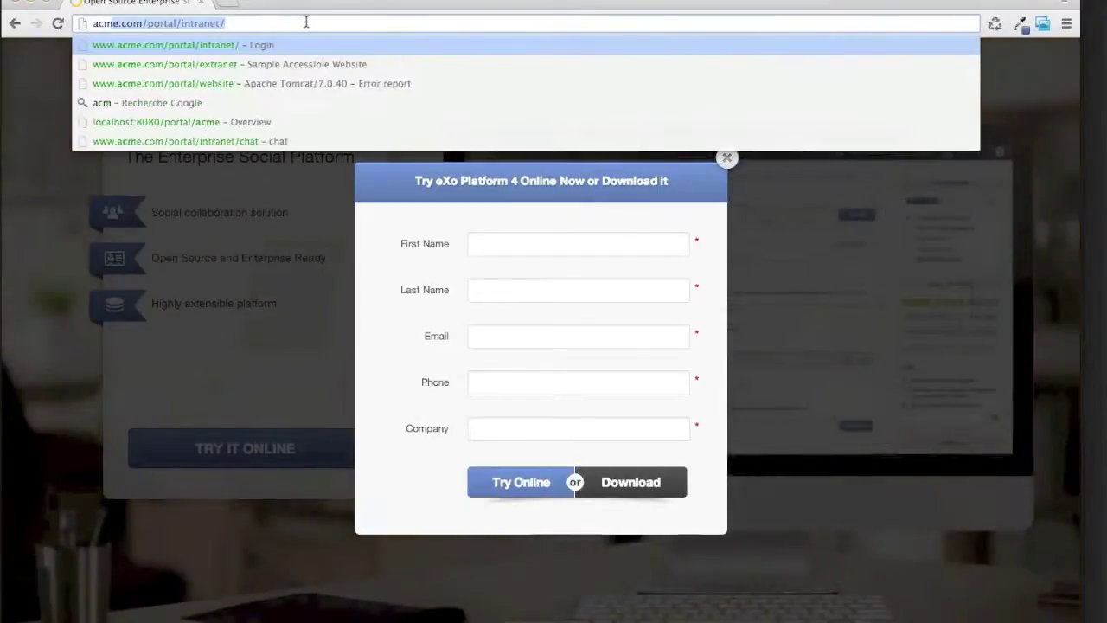
key(Return)
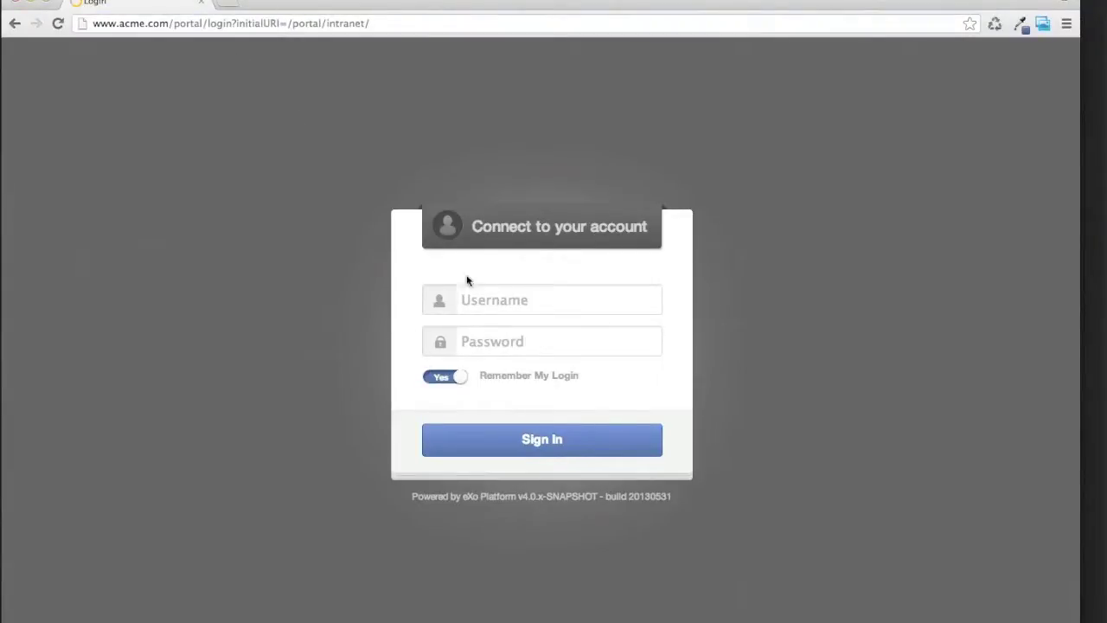
Sign in to the intranet by entering the account username and password.
click(487, 301)
text(benjamin)
key(Tab)
text(******)
key(Return)
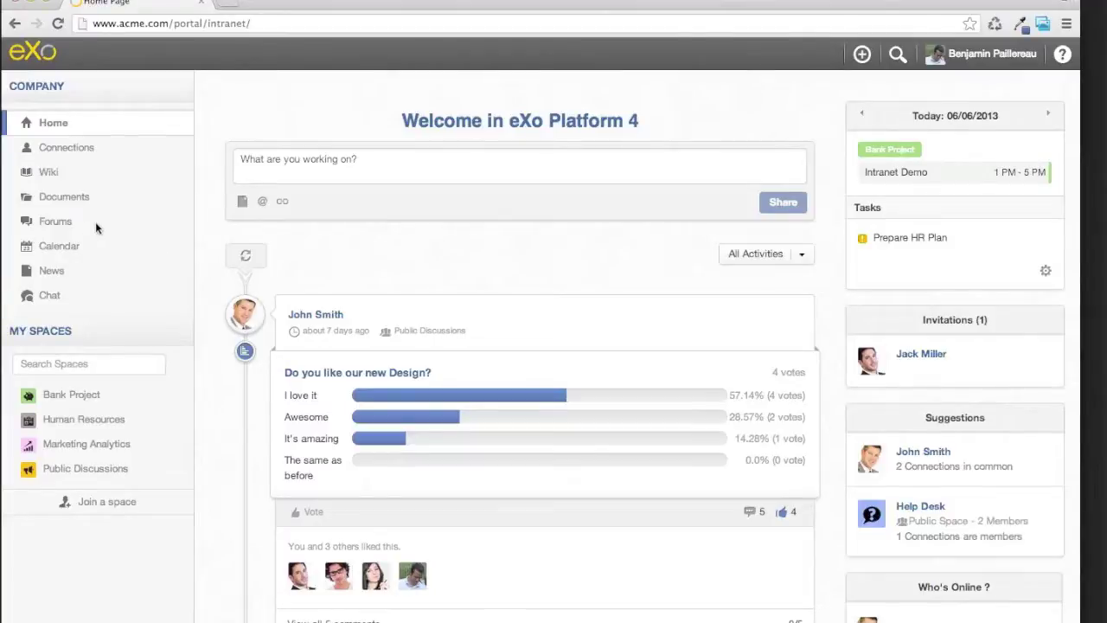
View the company's News page, the Chat page and the list of all spaces.
click(61, 273)
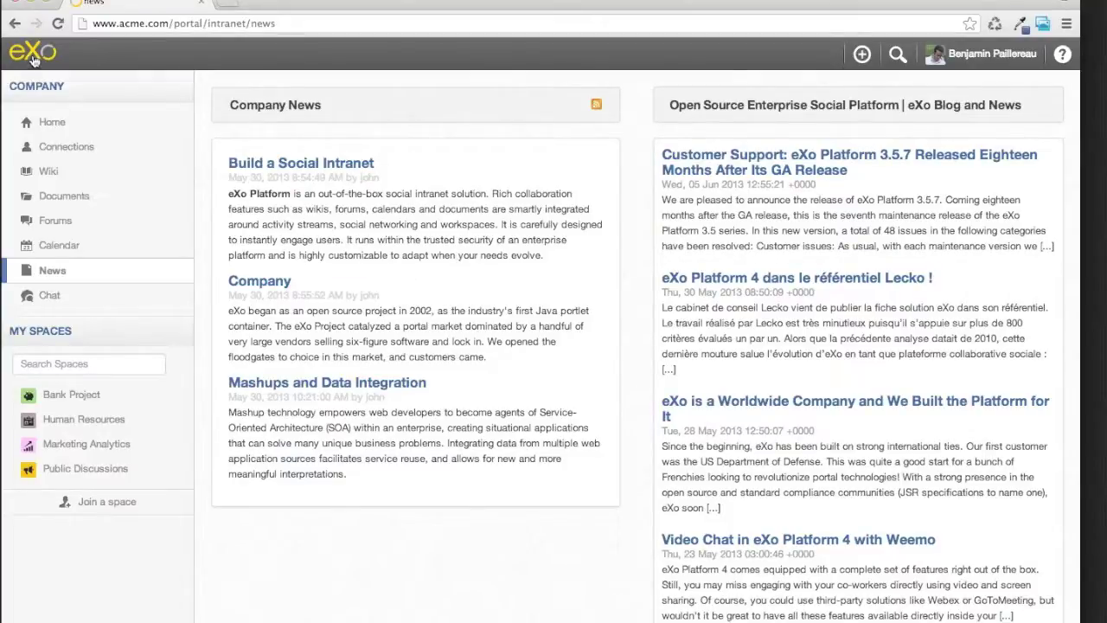
click(45, 297)
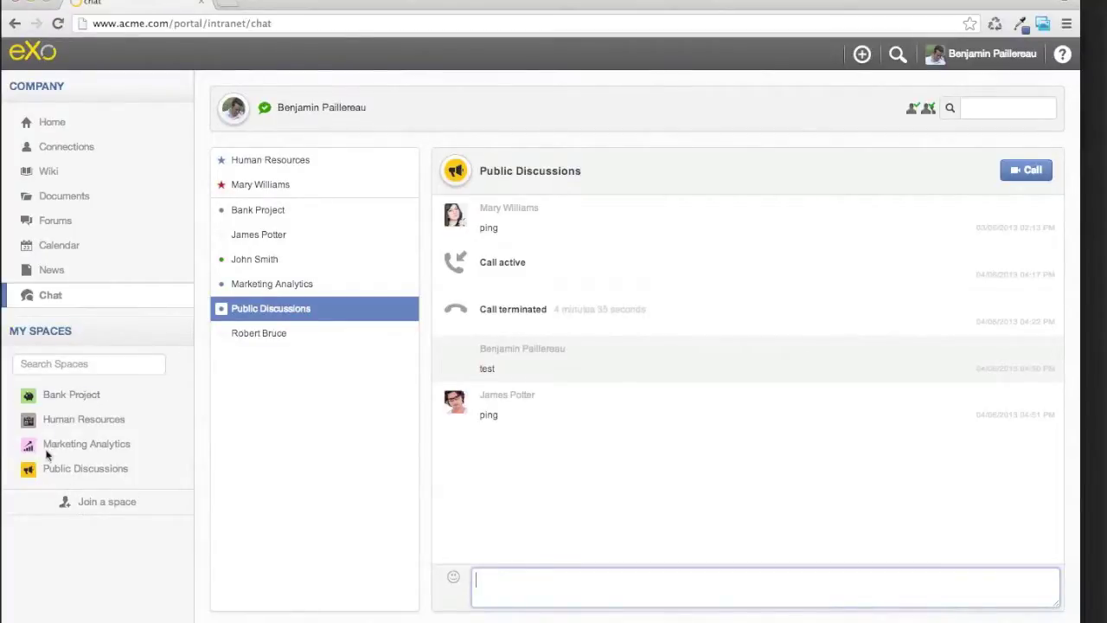
click(110, 504)
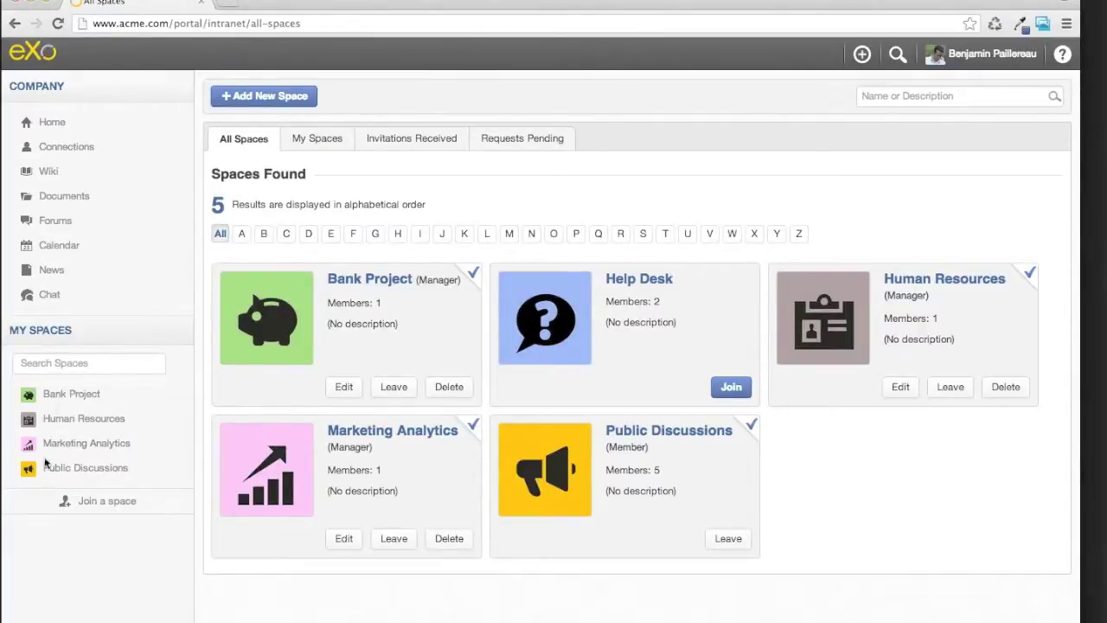
click(40, 61)
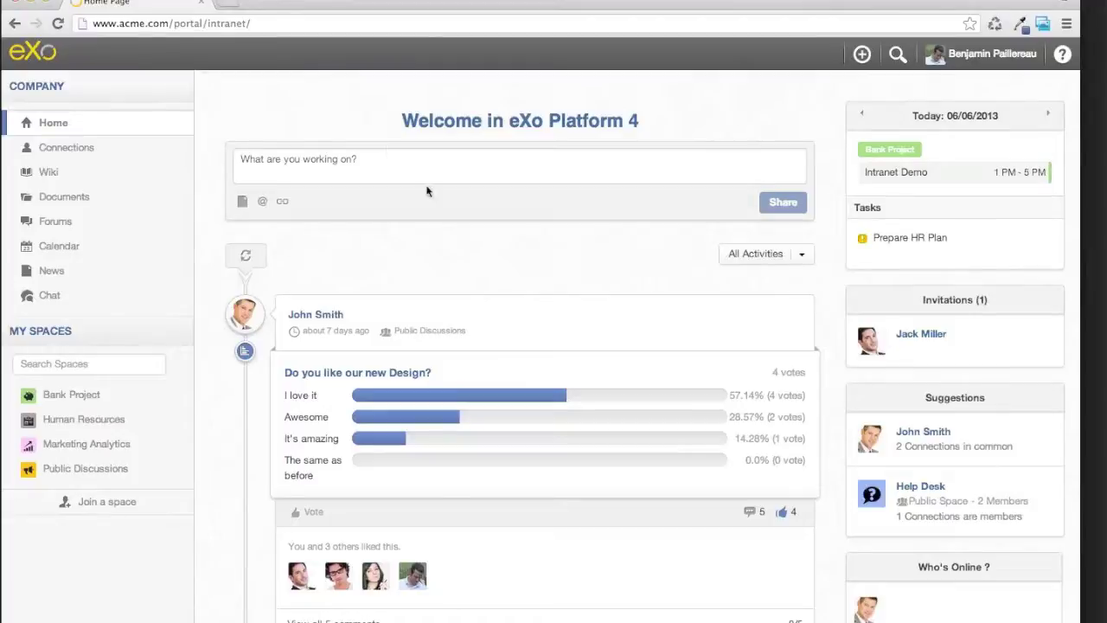
click(362, 159)
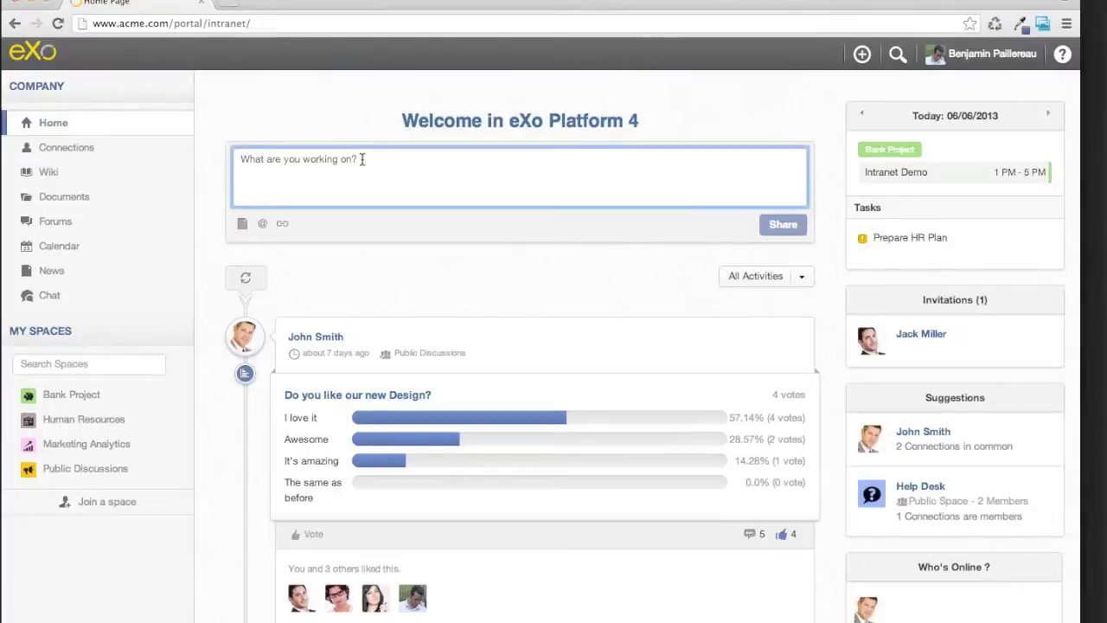
text(I'm with @ma)
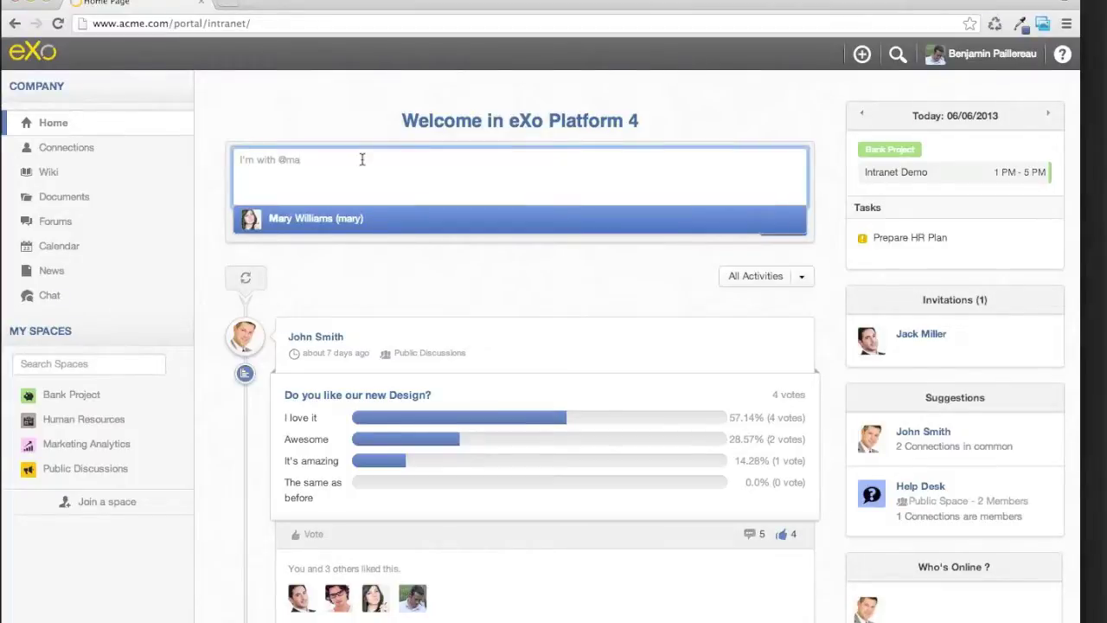
key(Return)
text(at)
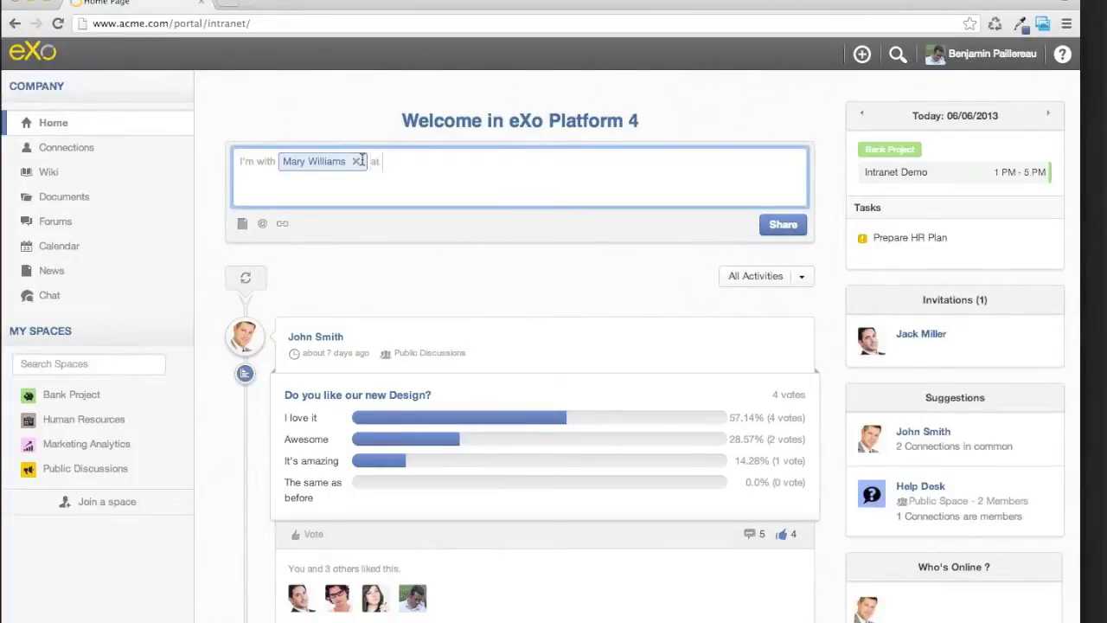
text( Paris taking a coffee)
click(794, 229)
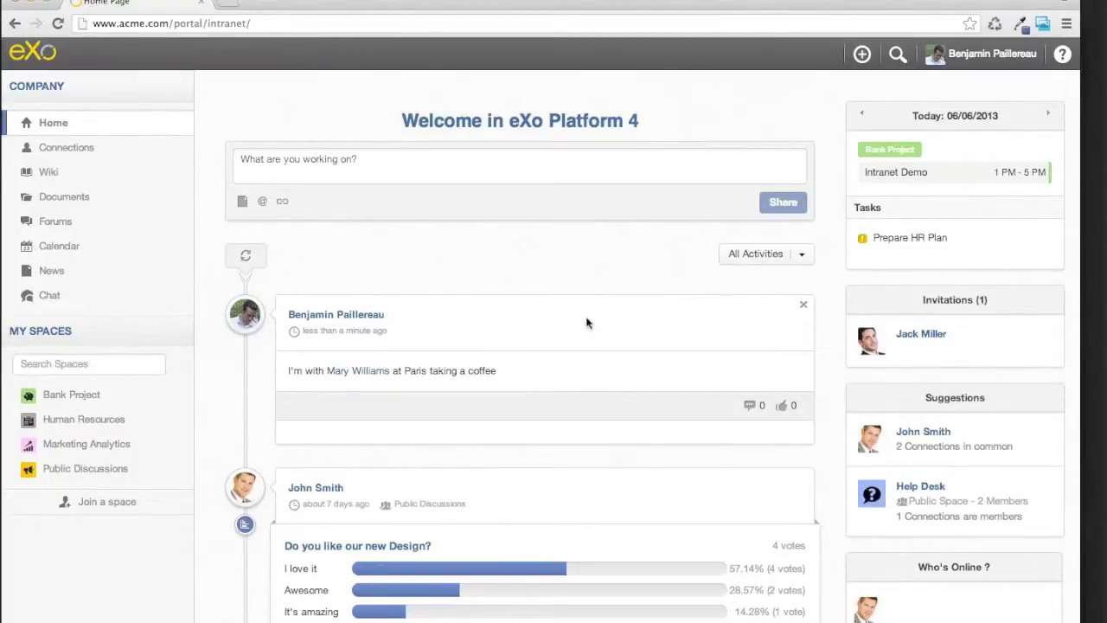
Examine the profile cards of the mentioned colleague and the poll's author, and the poll's likes and comments.
mouse_move(344, 373)
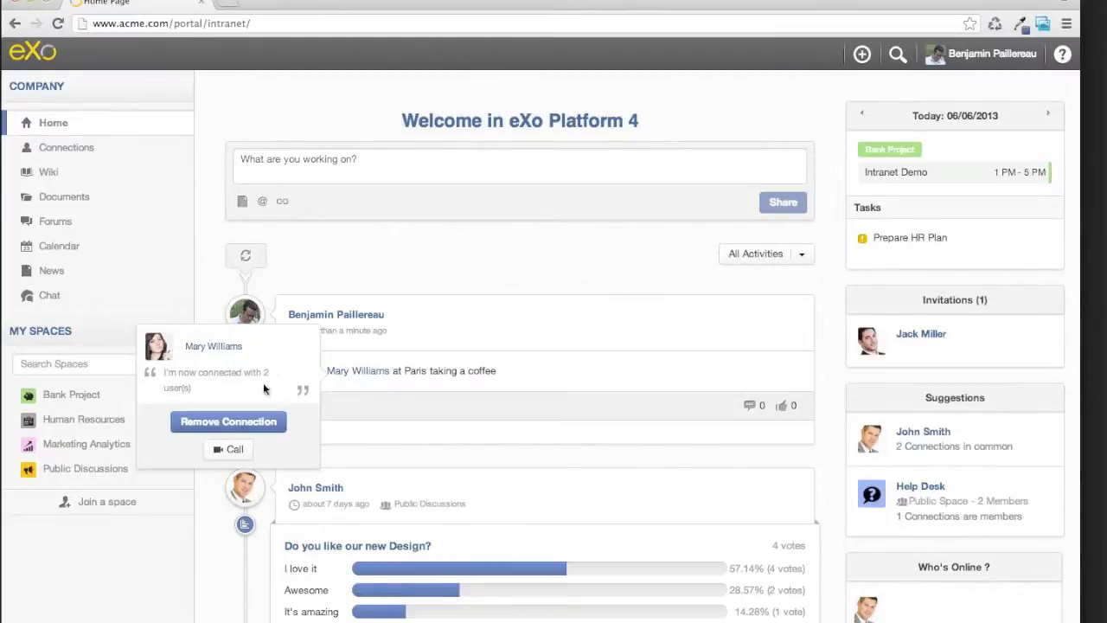
scroll(432, 432, down, 3)
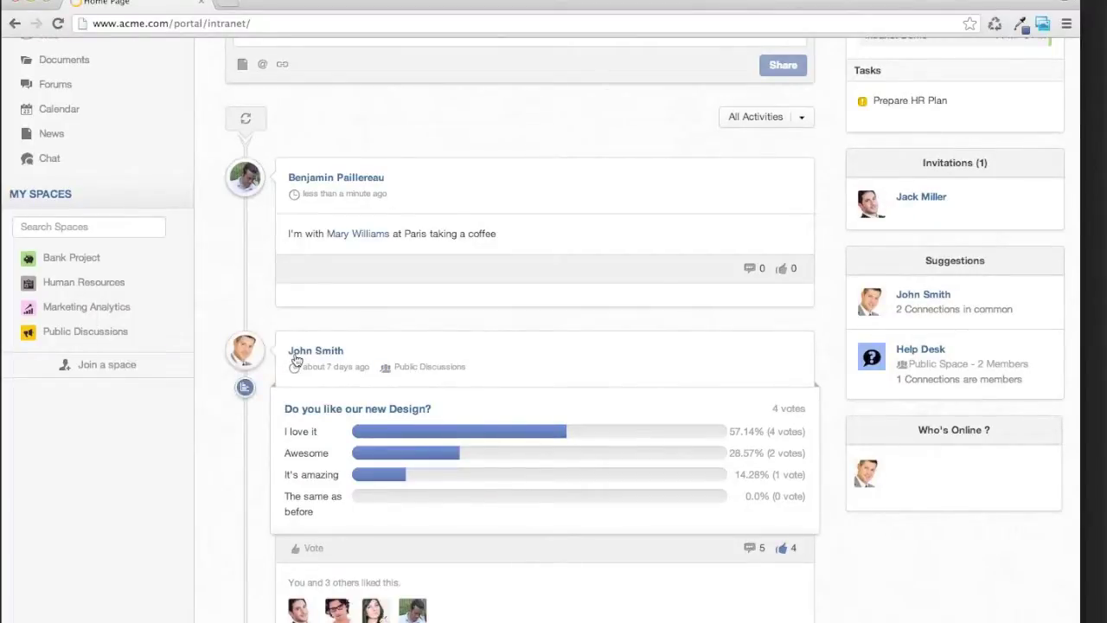
mouse_move(314, 359)
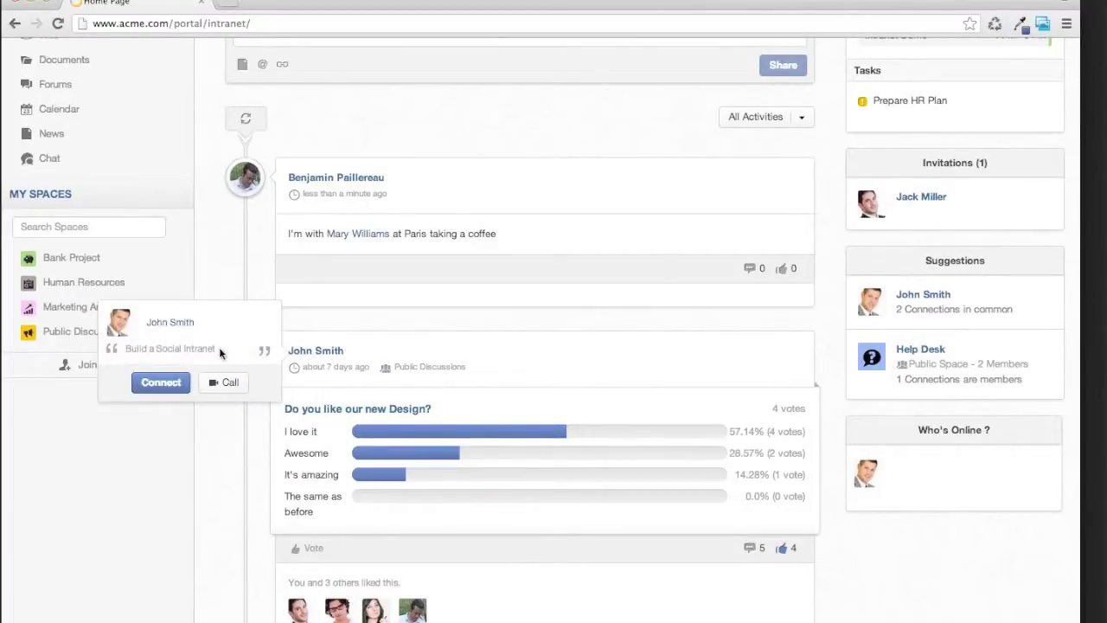
scroll(363, 423, down, 3)
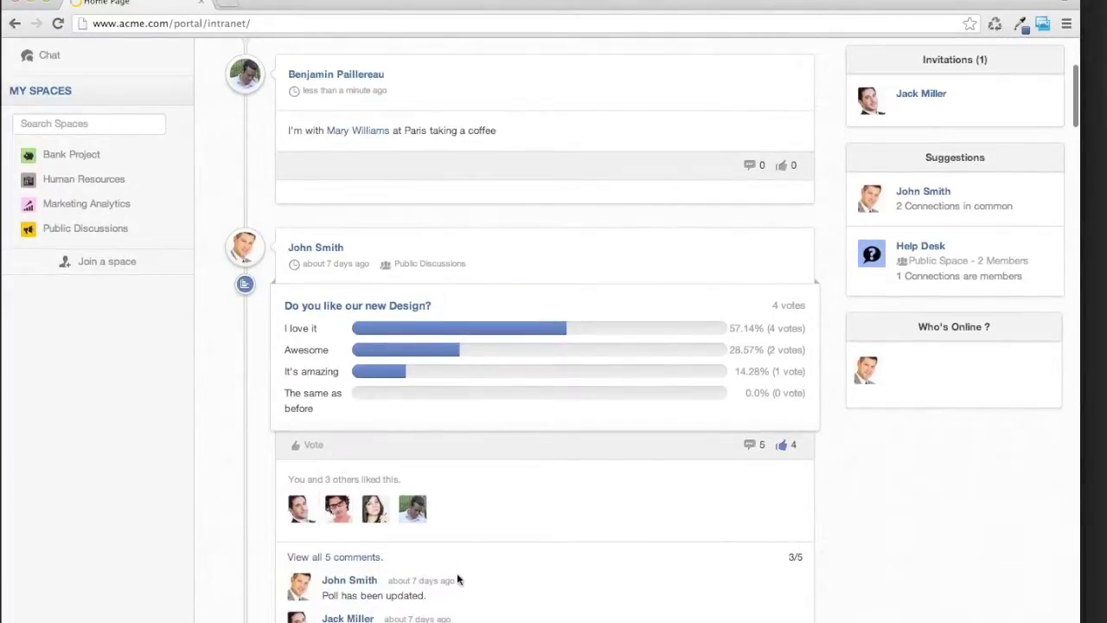
scroll(458, 579, down, 1)
scroll(457, 573, down, 2)
mouse_move(298, 570)
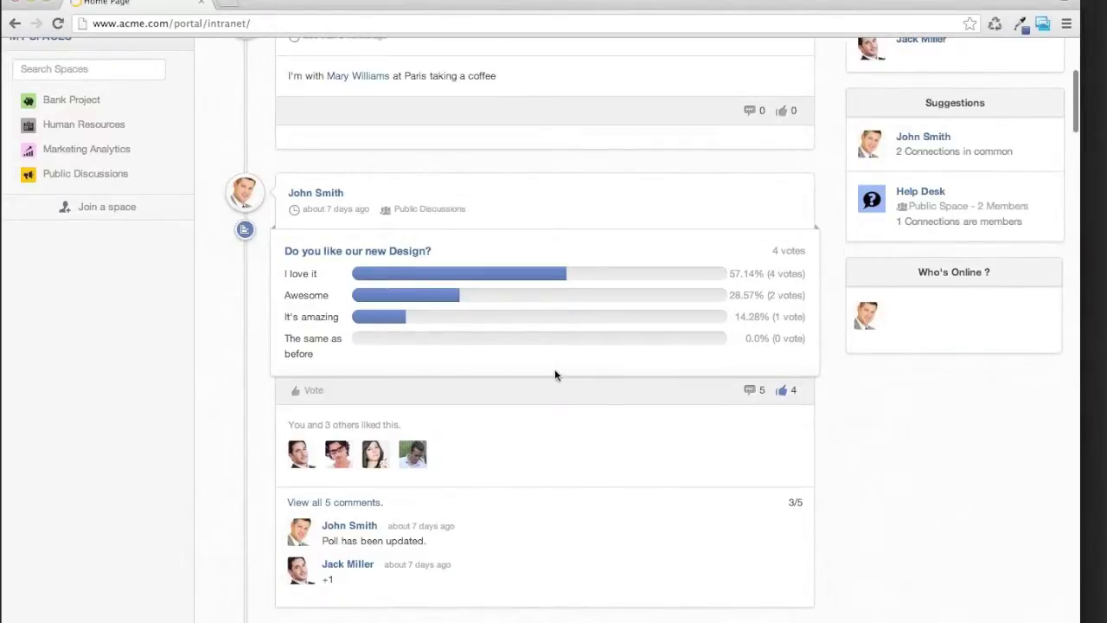
Examine the pending connection invitation and the suggested contact and Help Desk space on the home page.
scroll(555, 372, up, 8)
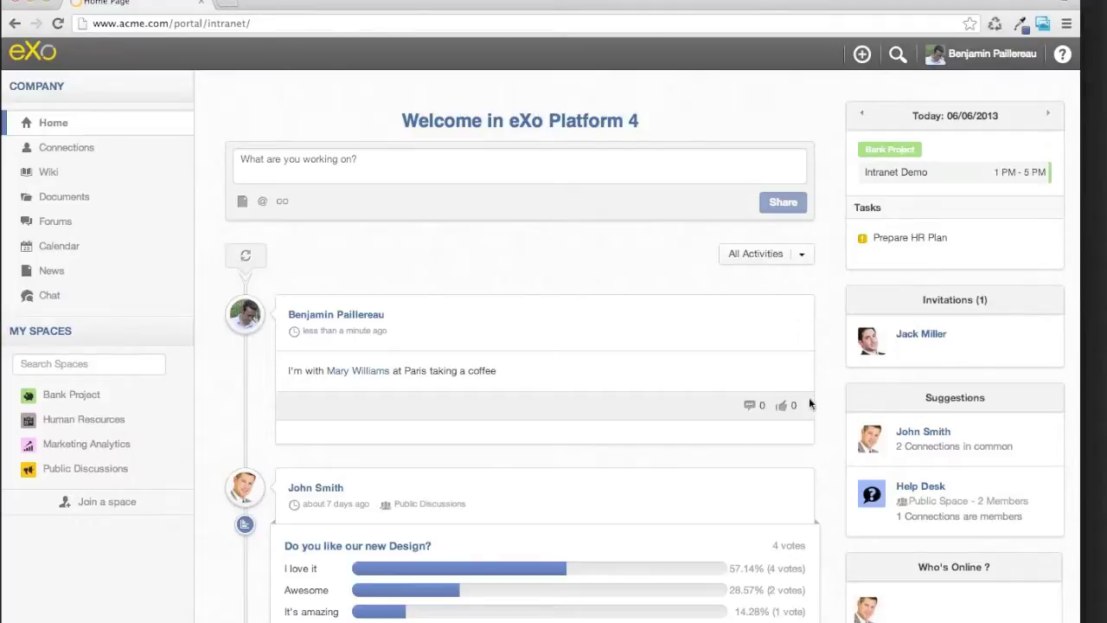
mouse_move(968, 338)
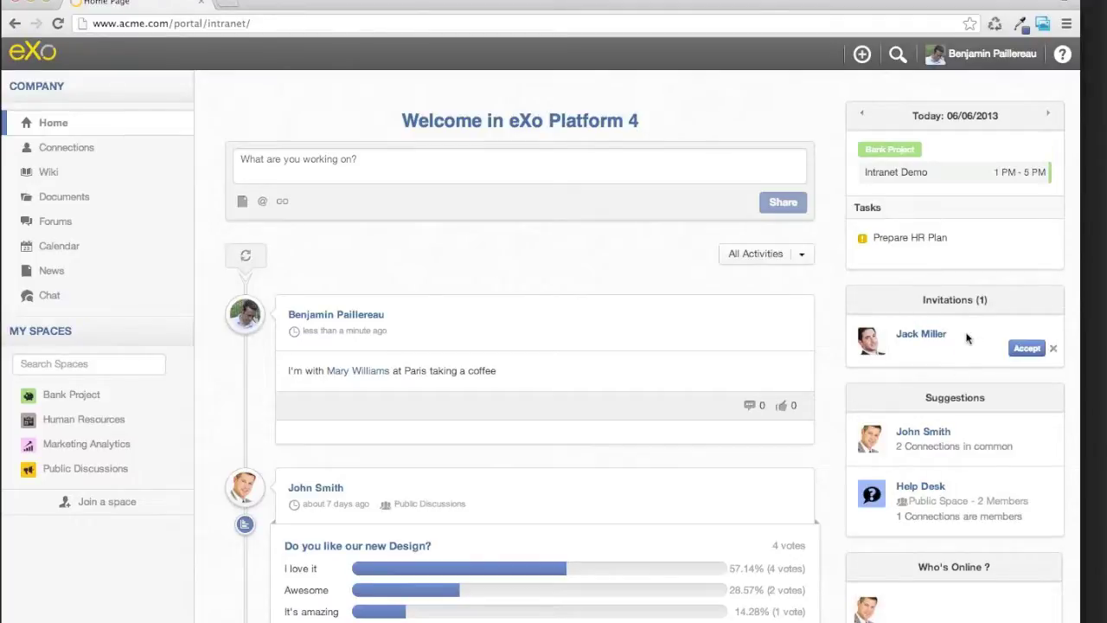
scroll(963, 339, down, 3)
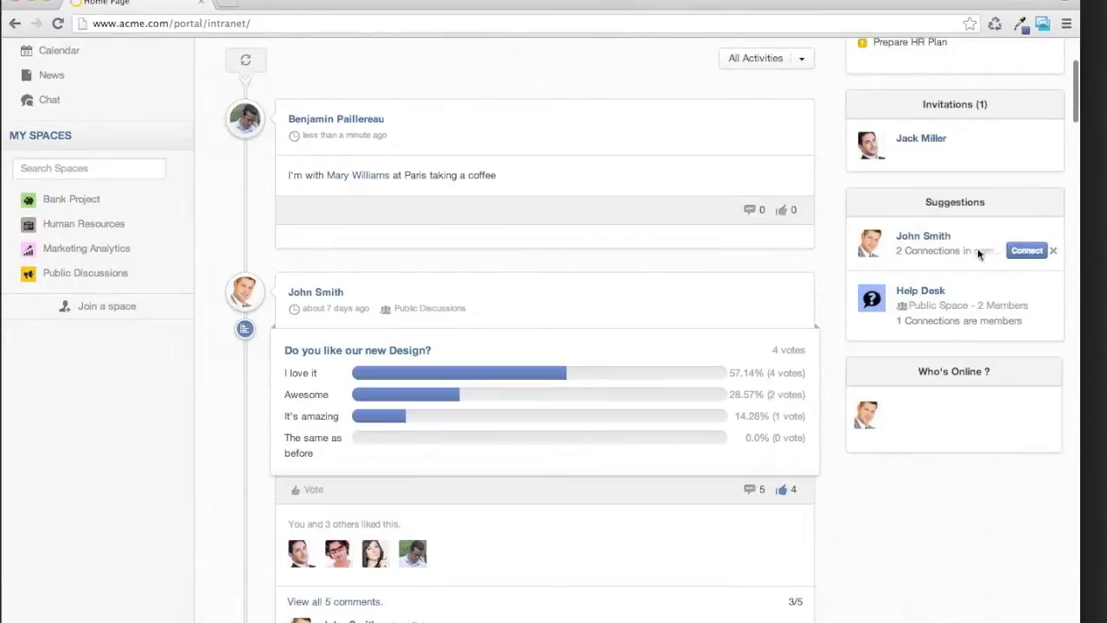
mouse_move(958, 301)
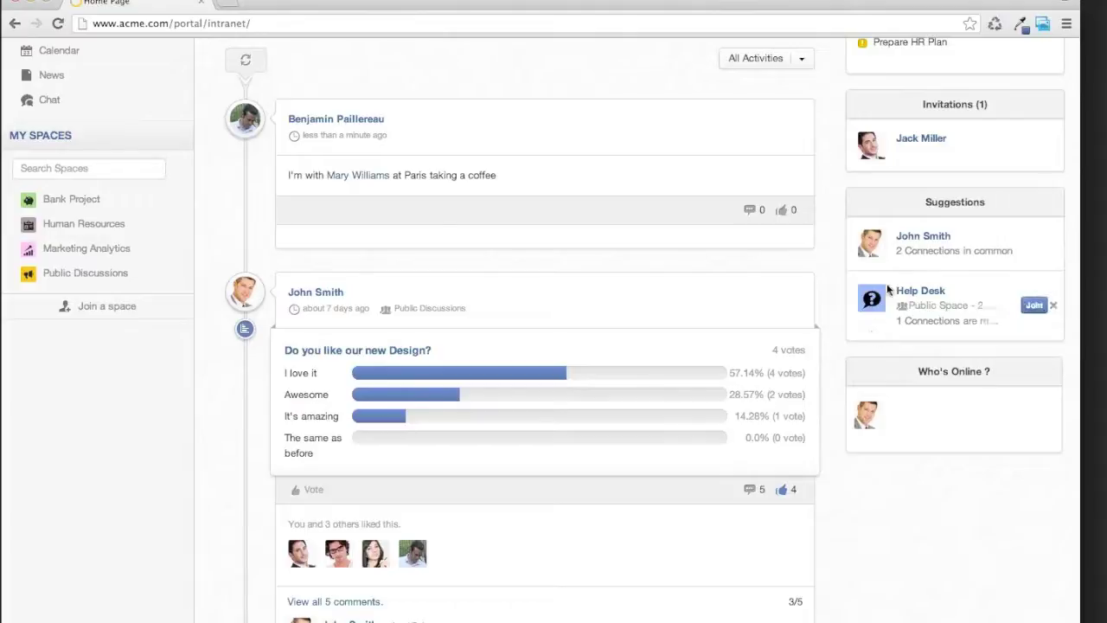
mouse_move(898, 247)
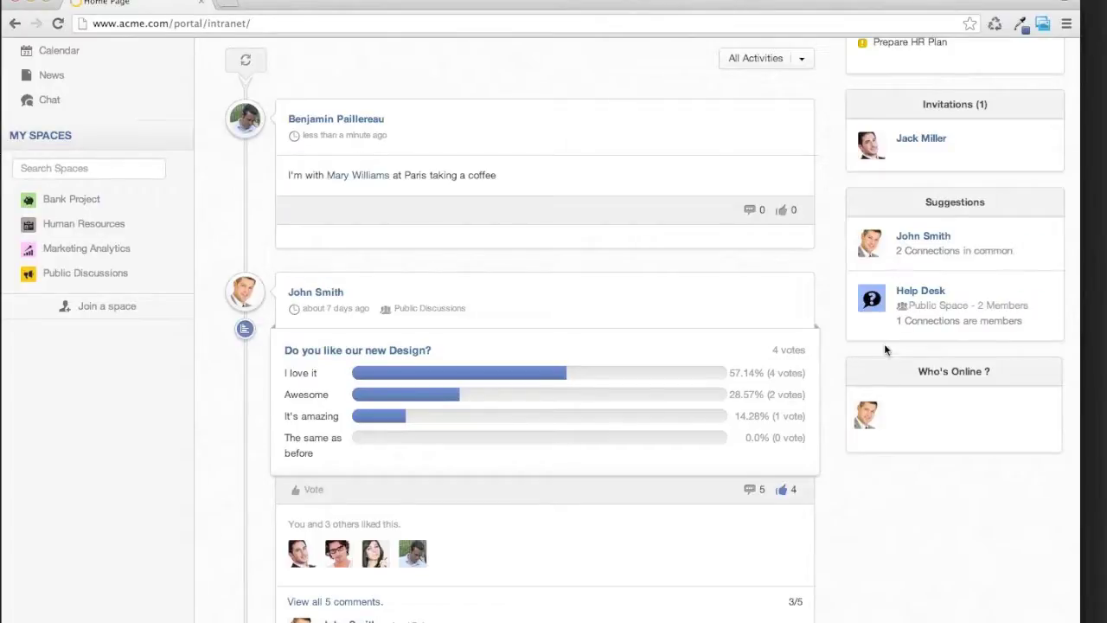
scroll(691, 266, up, 5)
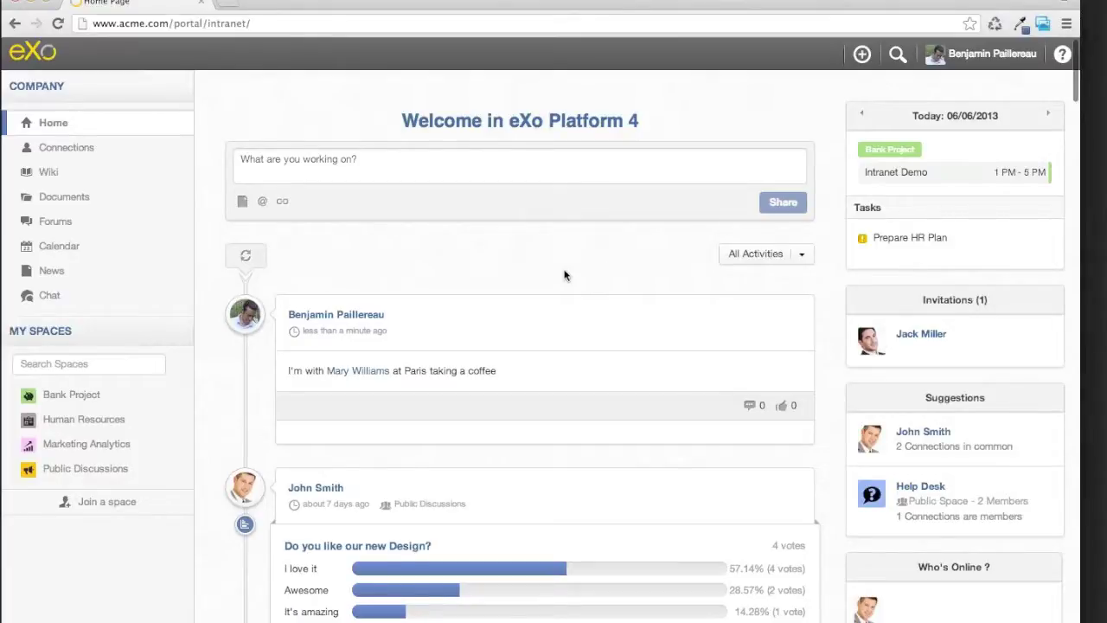
Review the poll, shared documents, wiki pages, forum topics and tasks in the home page's activity stream.
scroll(564, 275, down, 3)
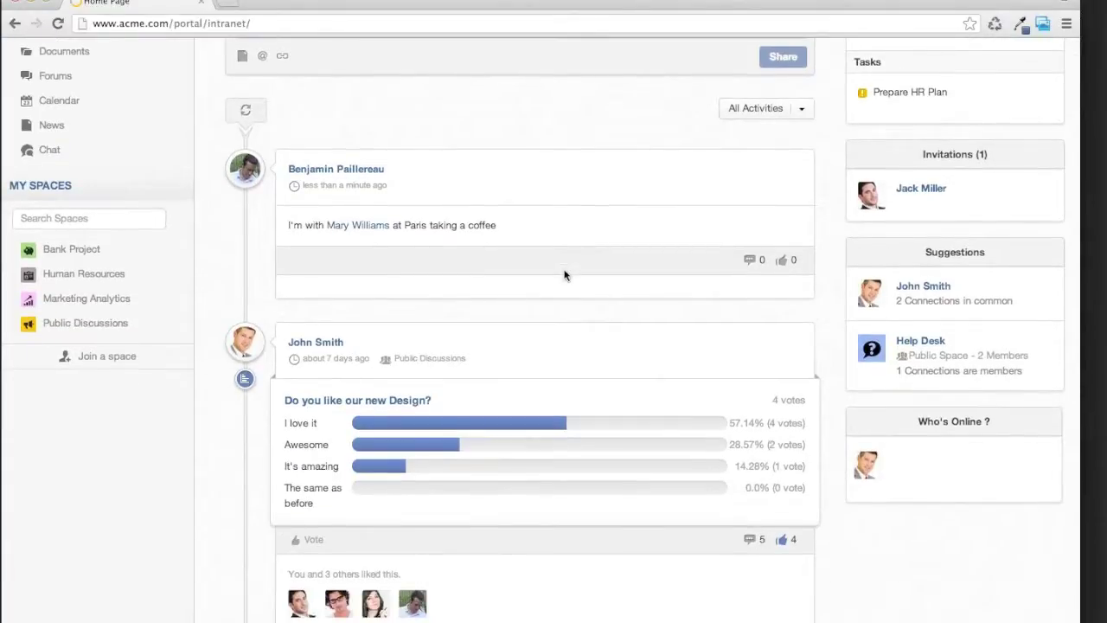
scroll(564, 275, down, 2)
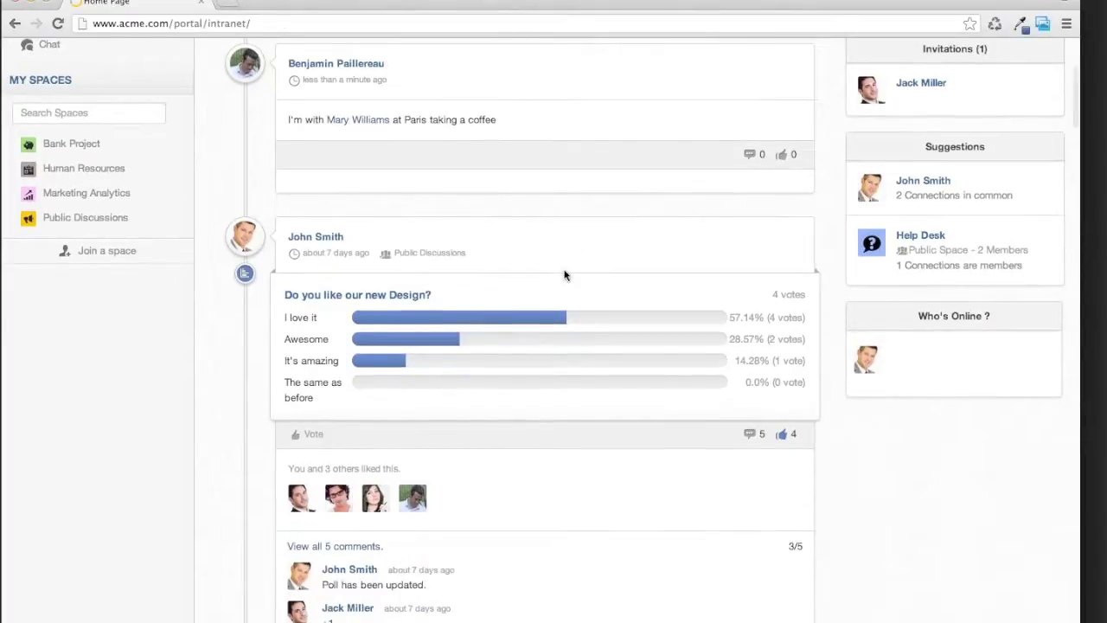
scroll(564, 275, down, 3)
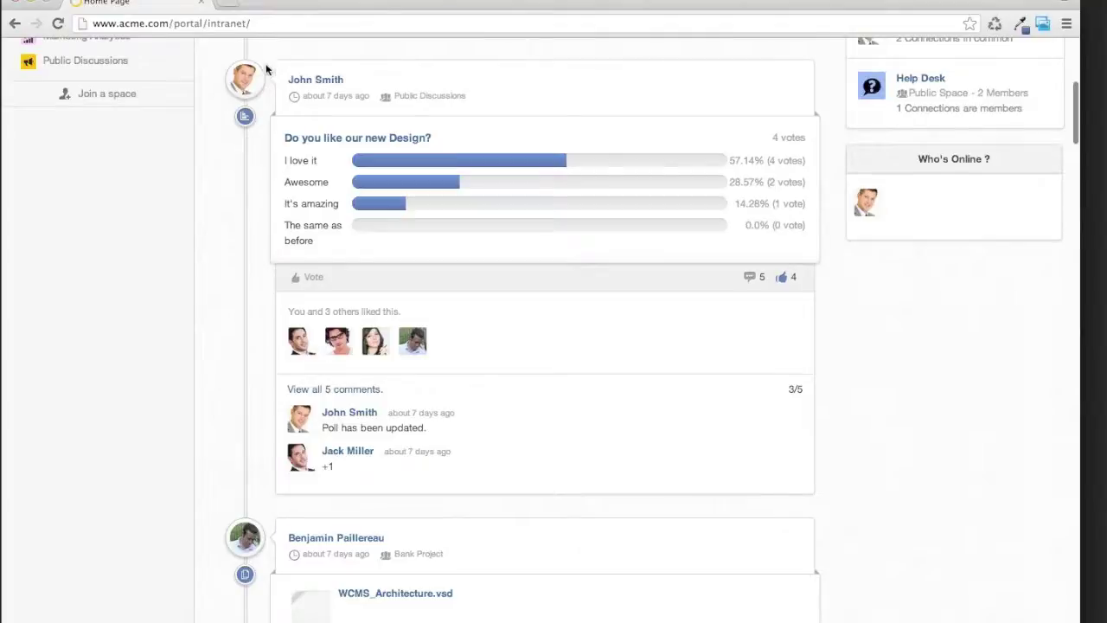
mouse_move(293, 341)
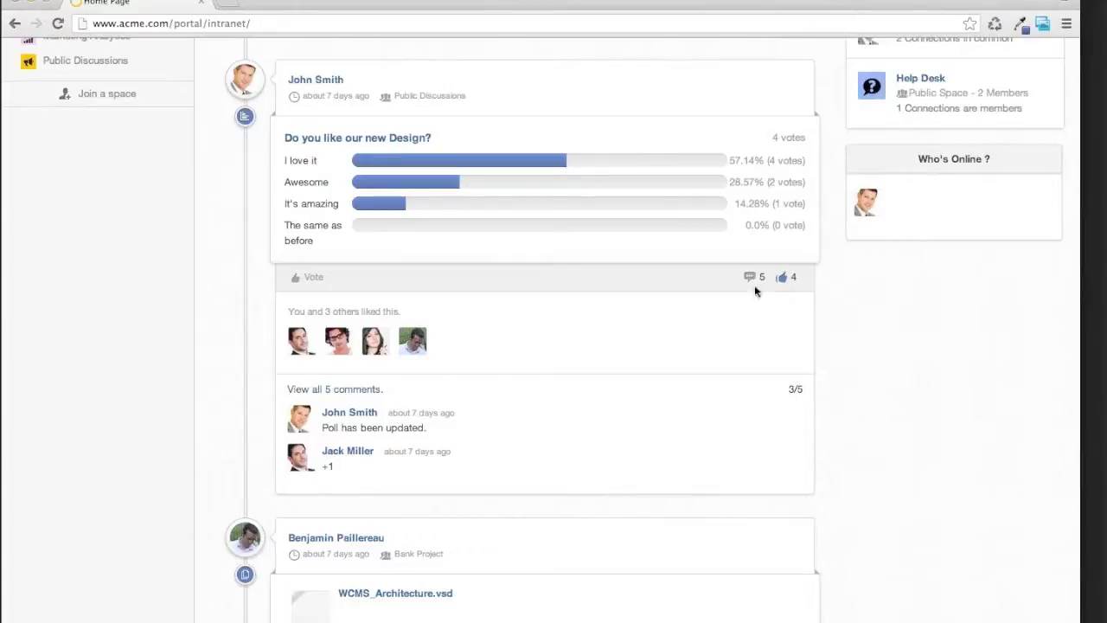
scroll(533, 346, down, 5)
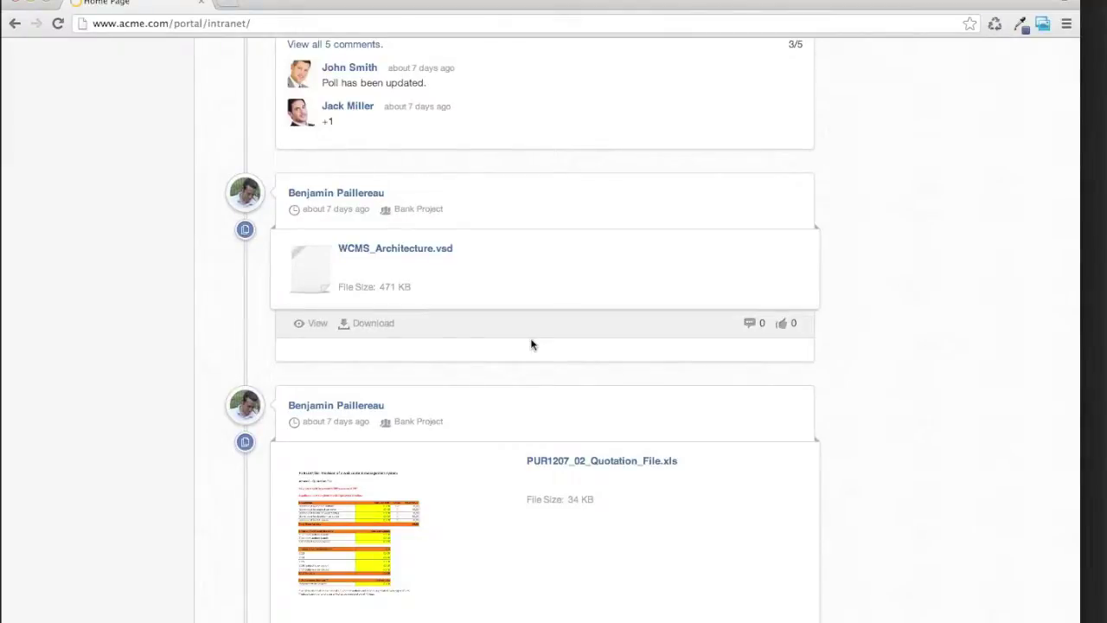
scroll(531, 343, down, 3)
scroll(488, 428, down, 2)
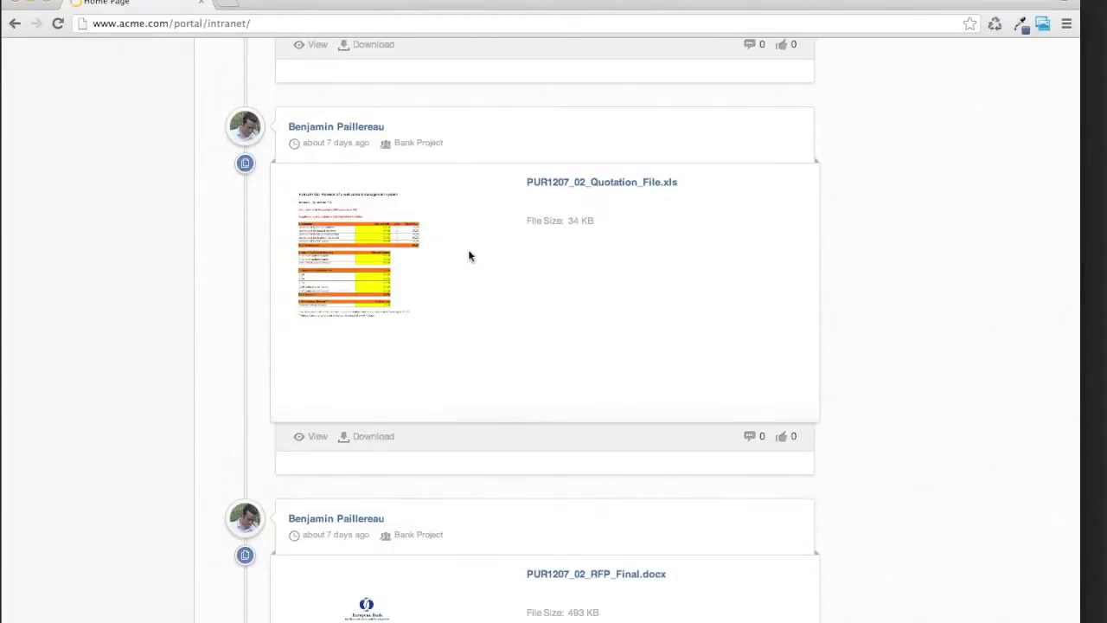
scroll(468, 251, down, 5)
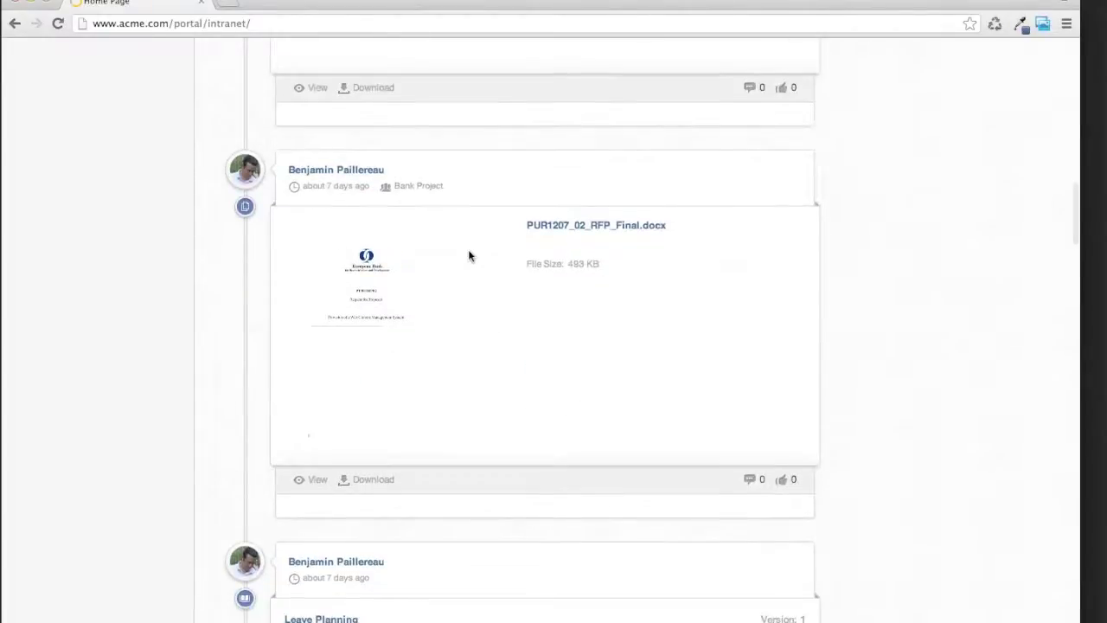
scroll(461, 401, down, 5)
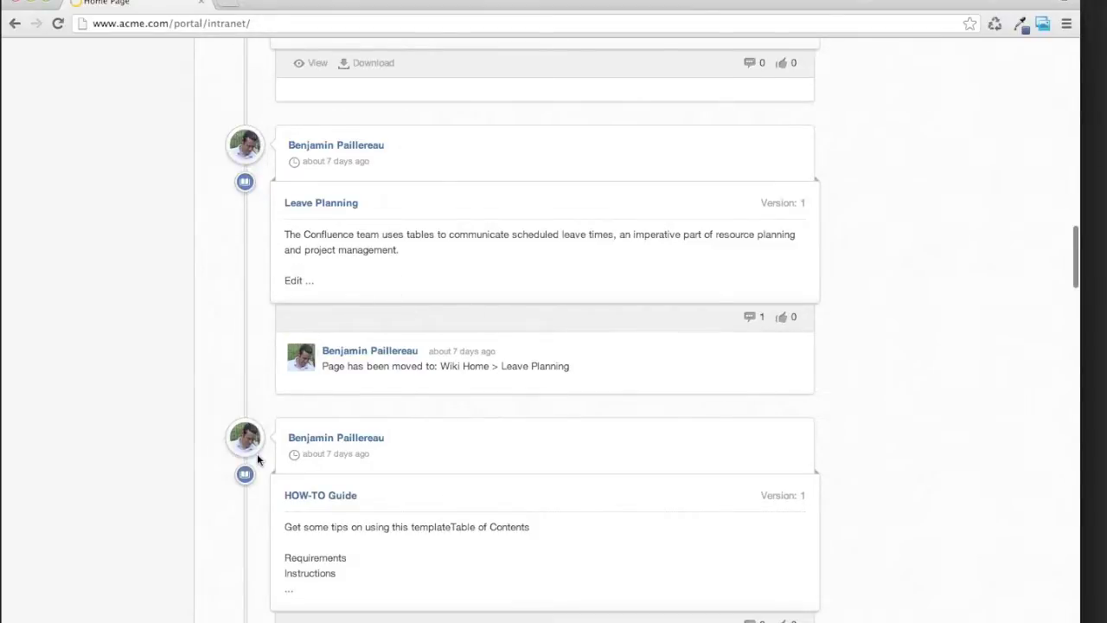
scroll(257, 456, down, 5)
scroll(257, 457, down, 5)
scroll(257, 458, down, 3)
scroll(263, 470, down, 10)
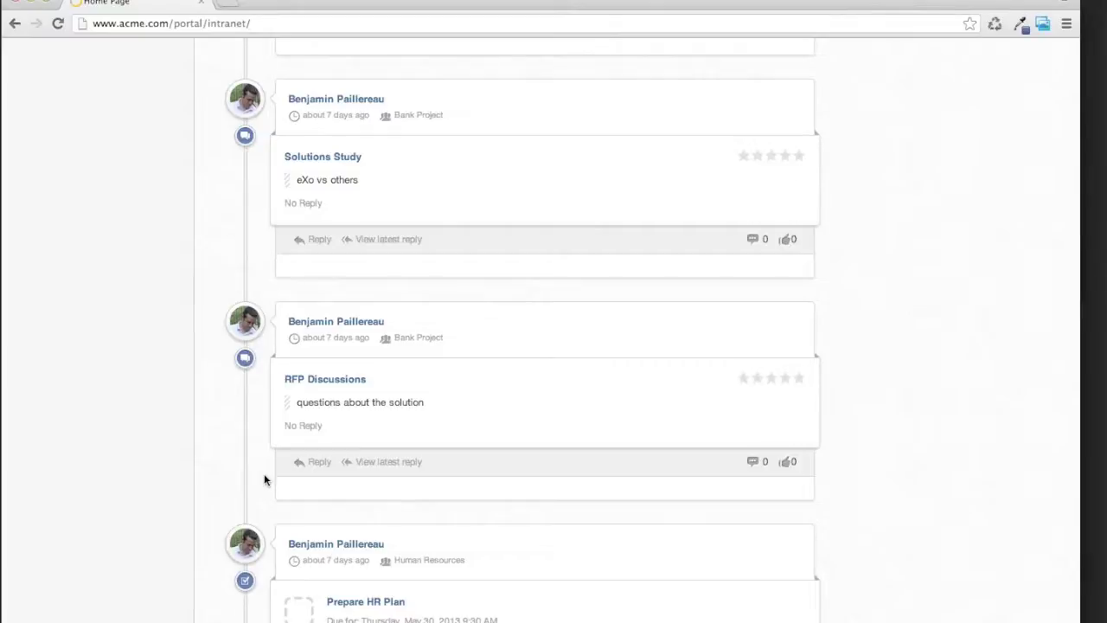
scroll(264, 473, up, 15)
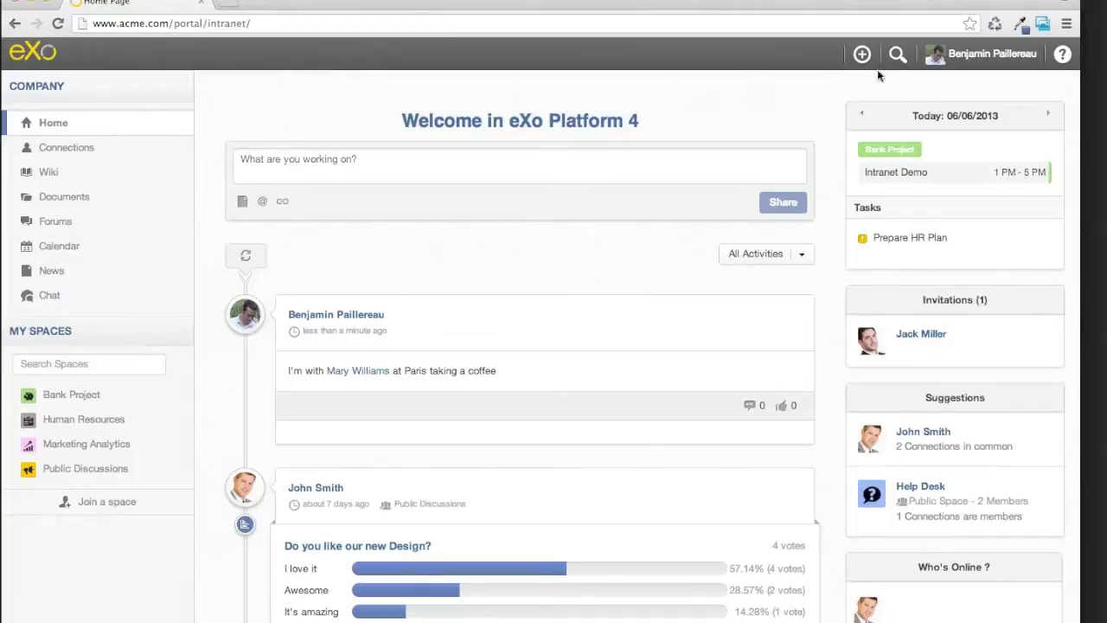
Search the intranet for "mar".
click(898, 55)
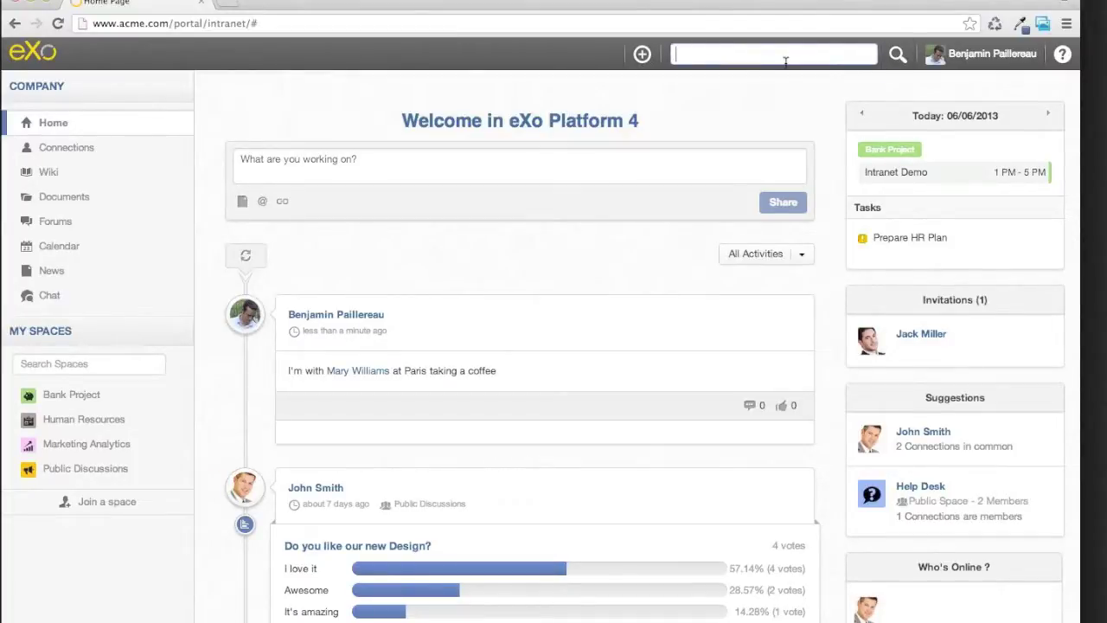
text(mar)
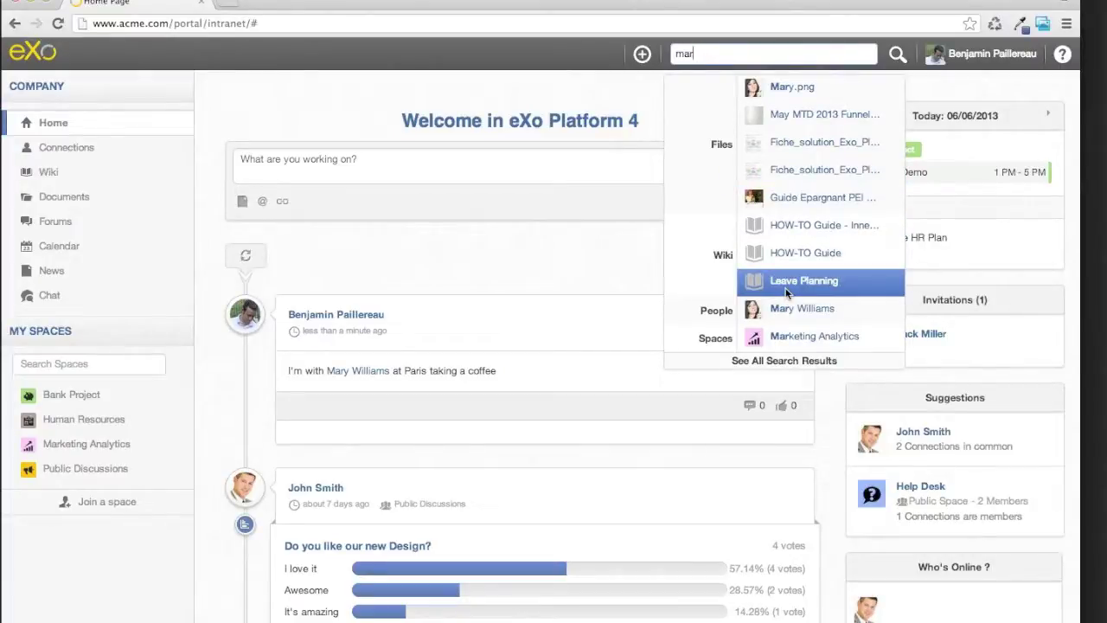
Open the Bank Project space and review the shared documents and forum topics in its activity stream.
click(595, 104)
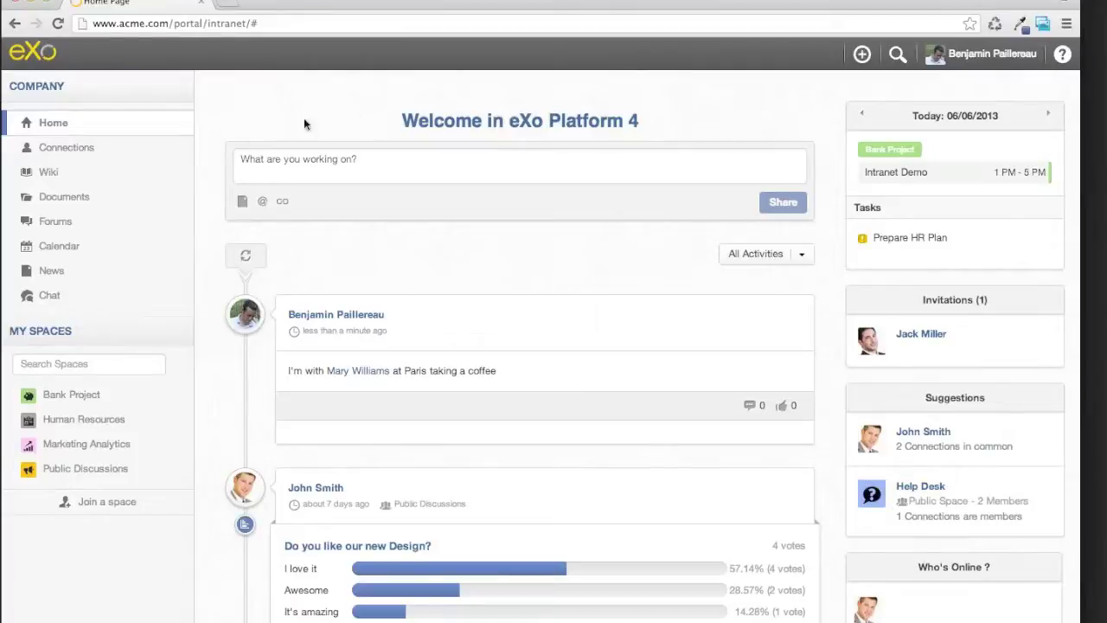
click(75, 397)
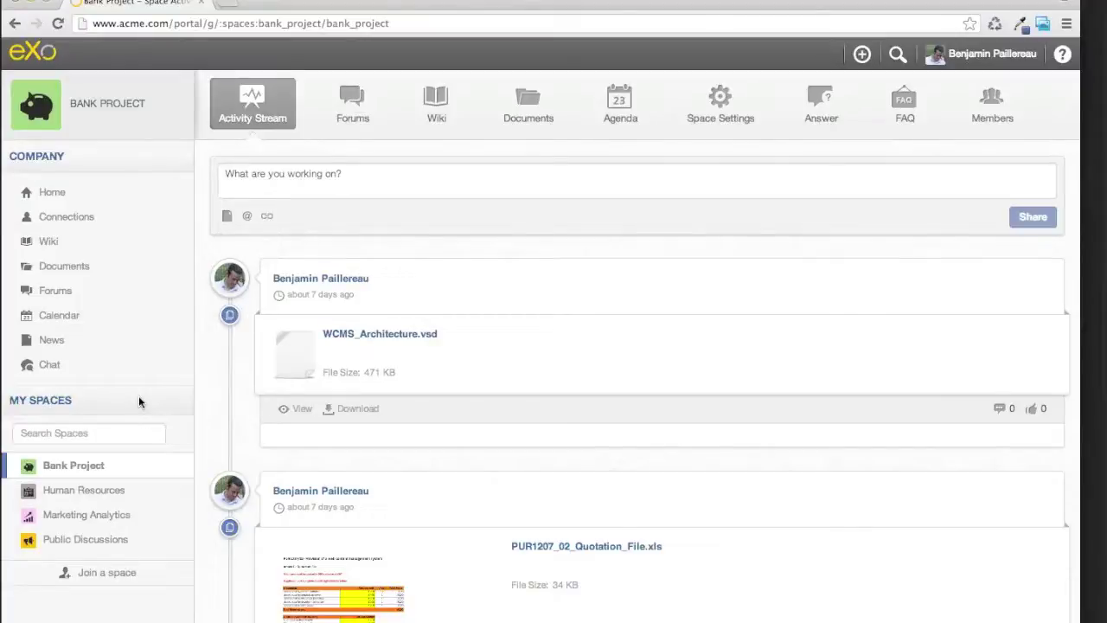
scroll(230, 465, down, 1)
scroll(230, 464, down, 12)
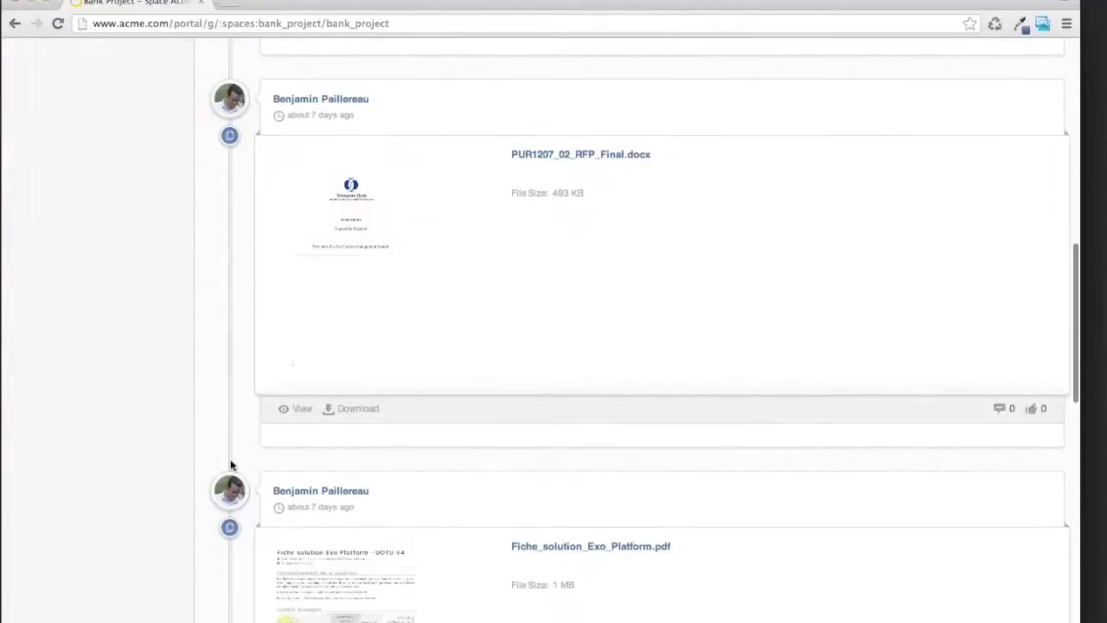
scroll(230, 464, up, 3)
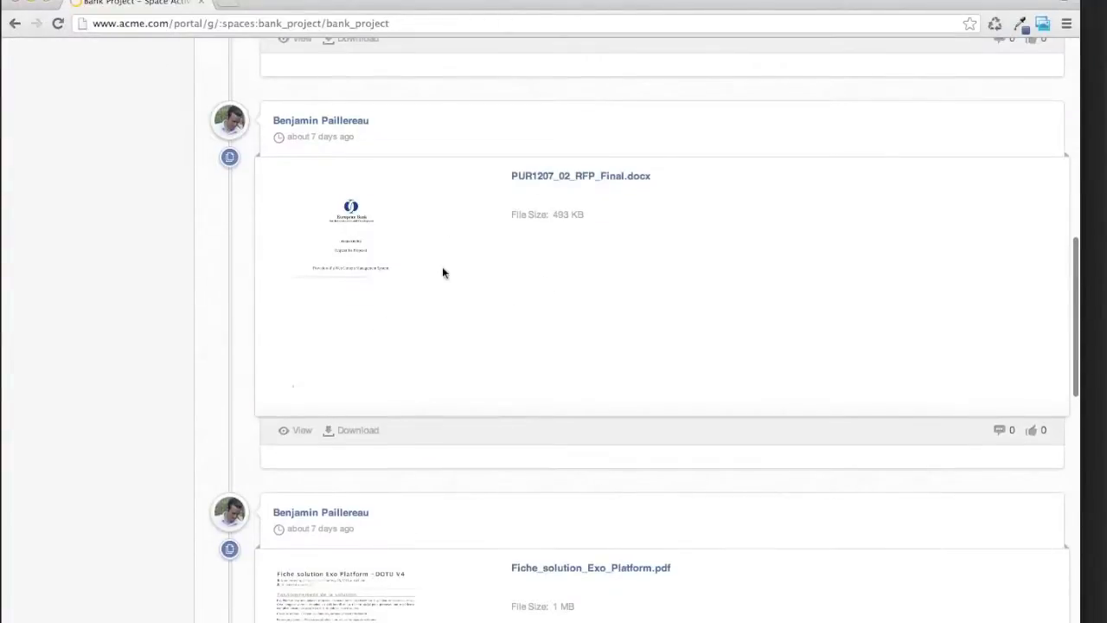
scroll(221, 362, down, 1)
scroll(221, 362, down, 5)
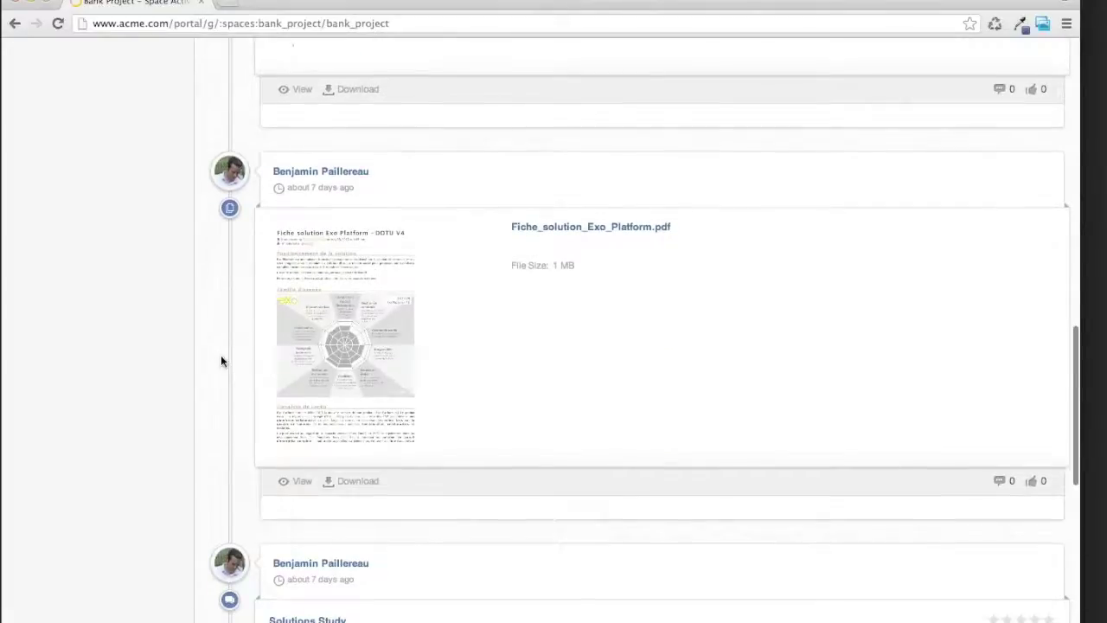
scroll(222, 361, down, 1)
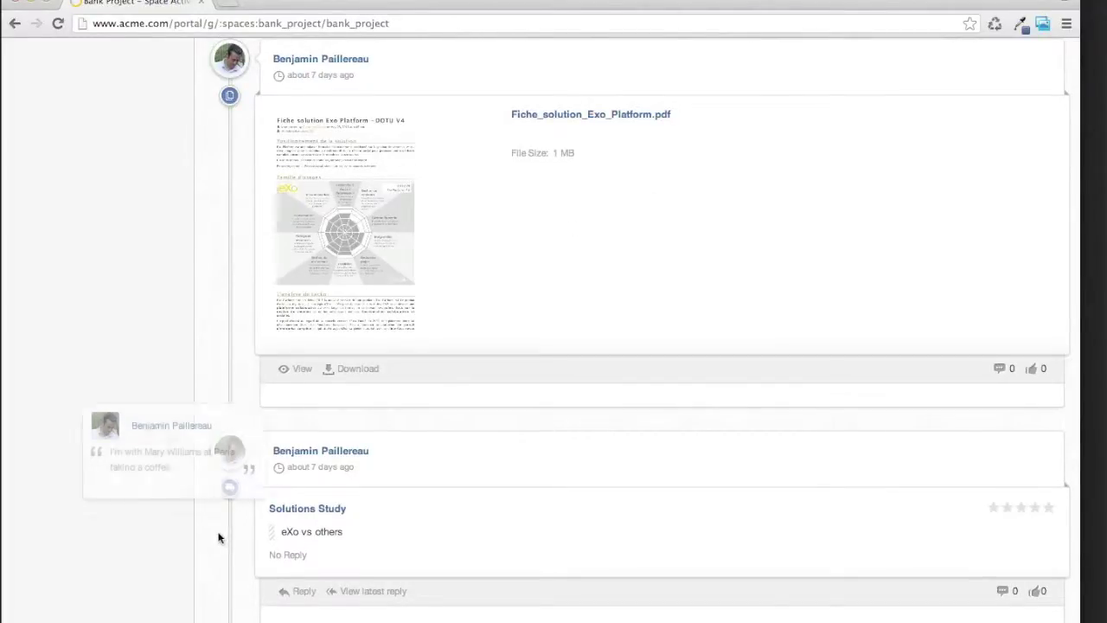
scroll(219, 538, down, 4)
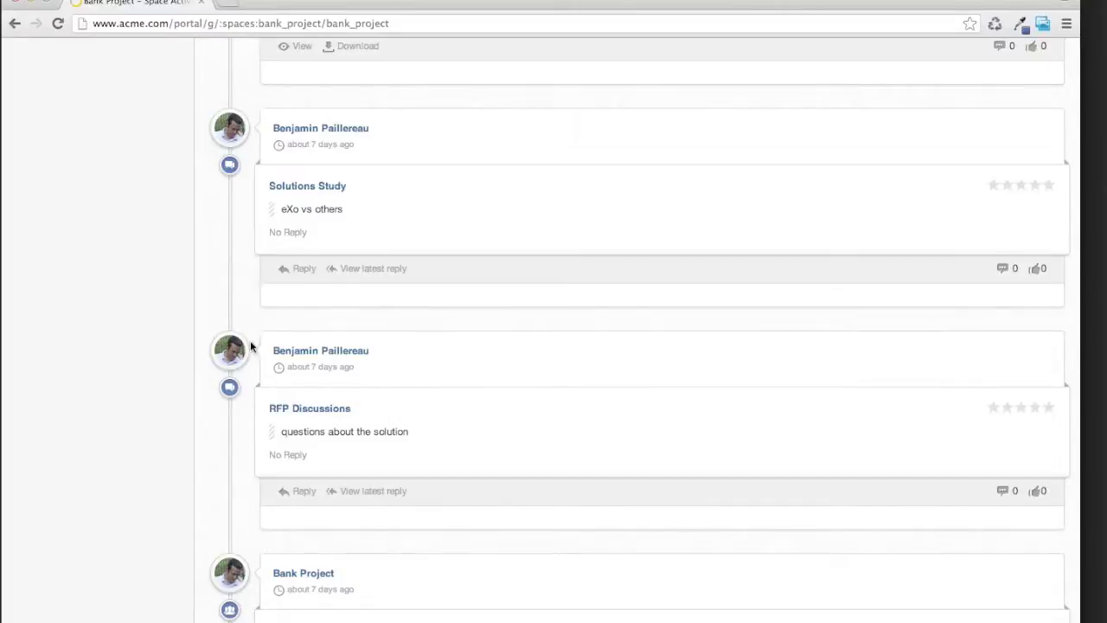
scroll(240, 309, up, 2)
scroll(240, 309, down, 5)
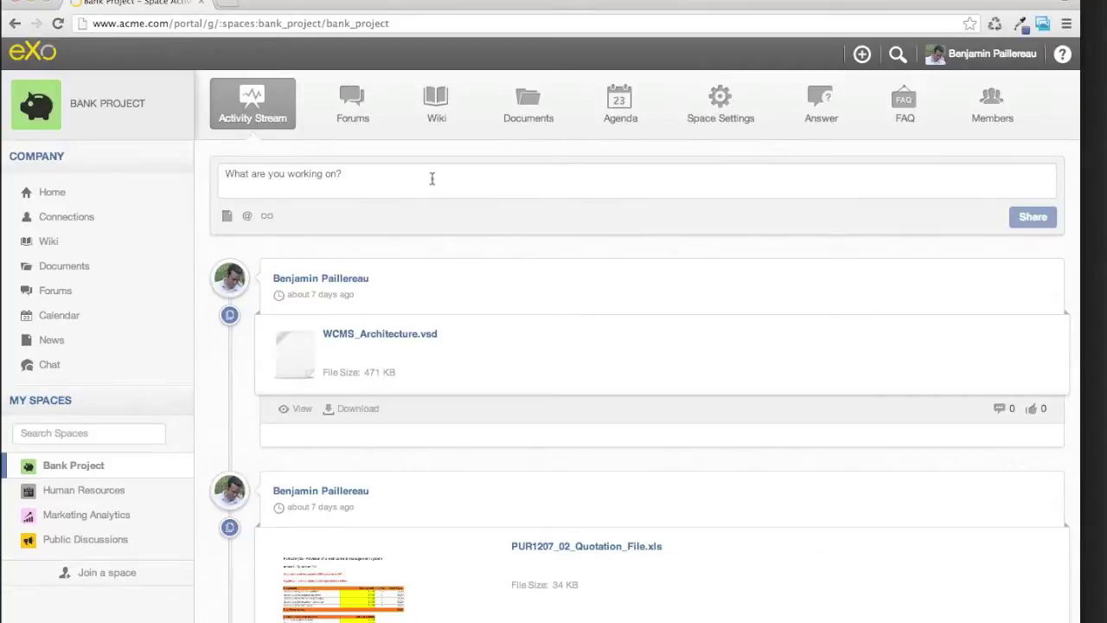
Upload 2013-05_eXo_Company_Overview_webinar.pptx from the computer's downloads folder to the Bank Project space's documents.
click(522, 105)
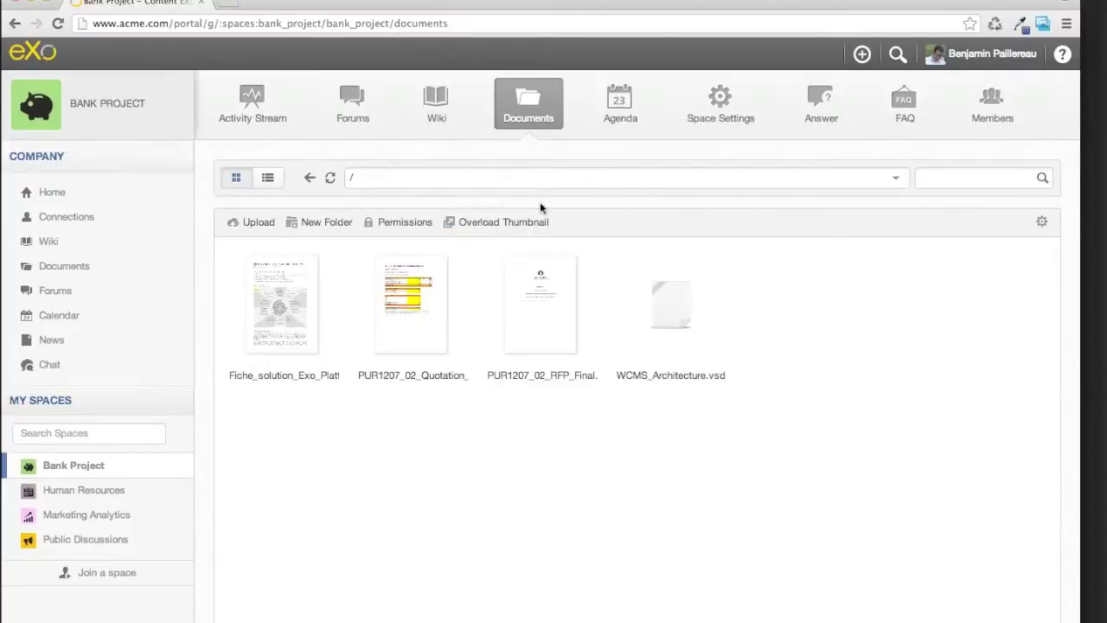
click(898, 54)
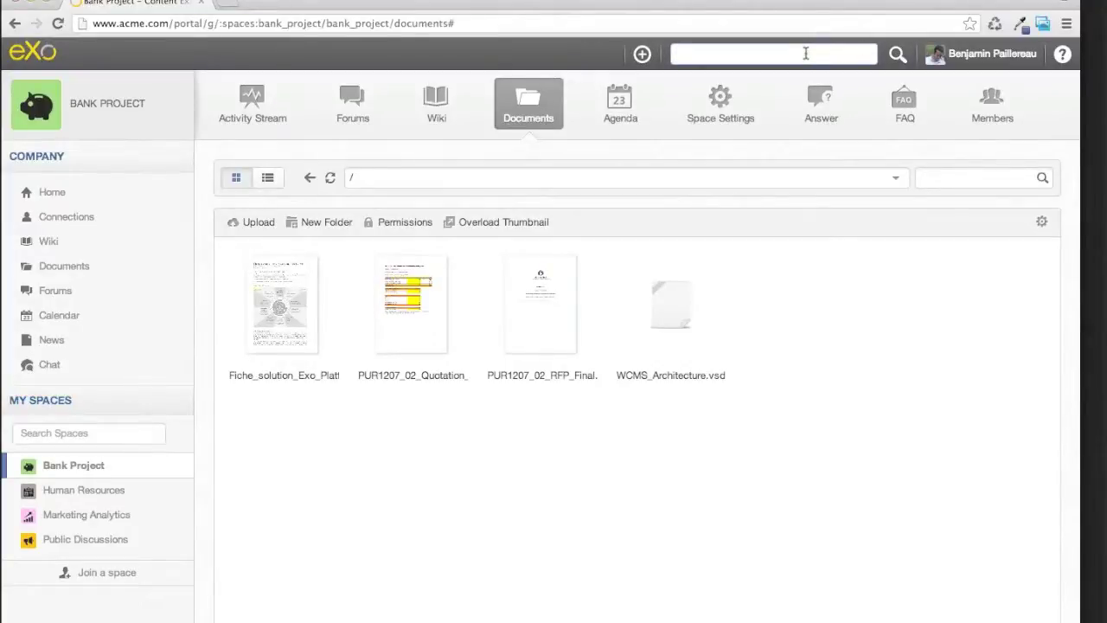
click(530, 62)
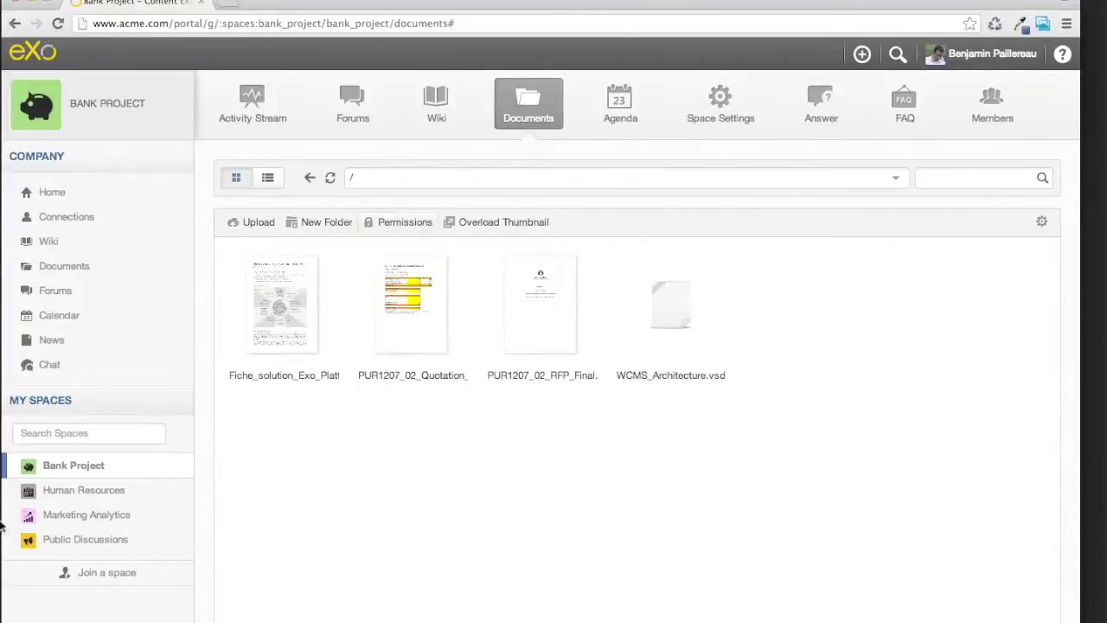
mouse_move(3, 572)
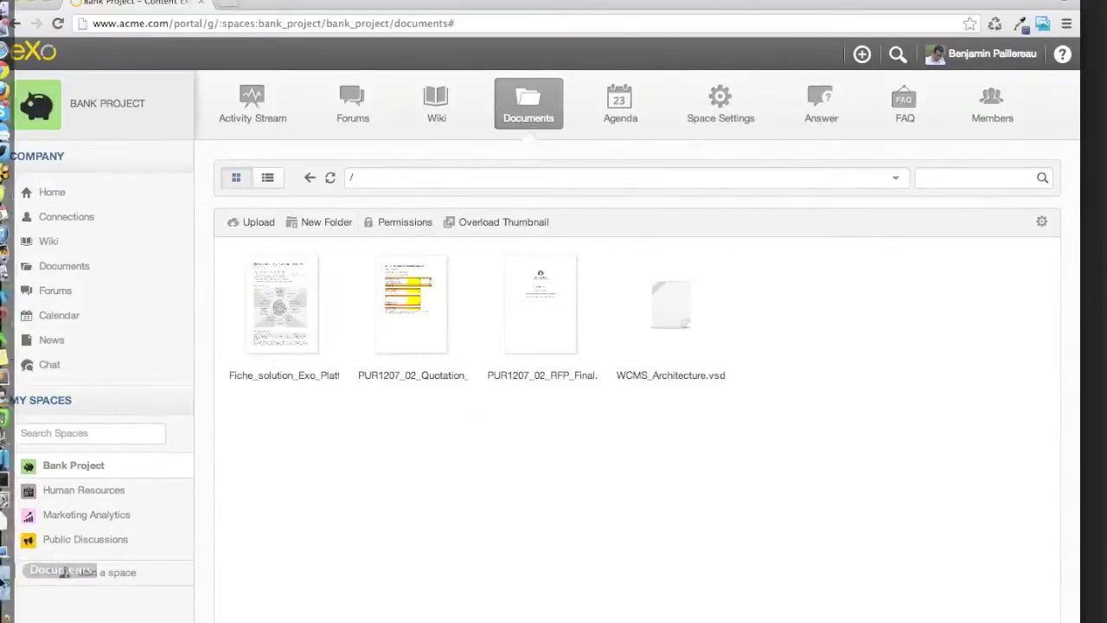
click(17, 591)
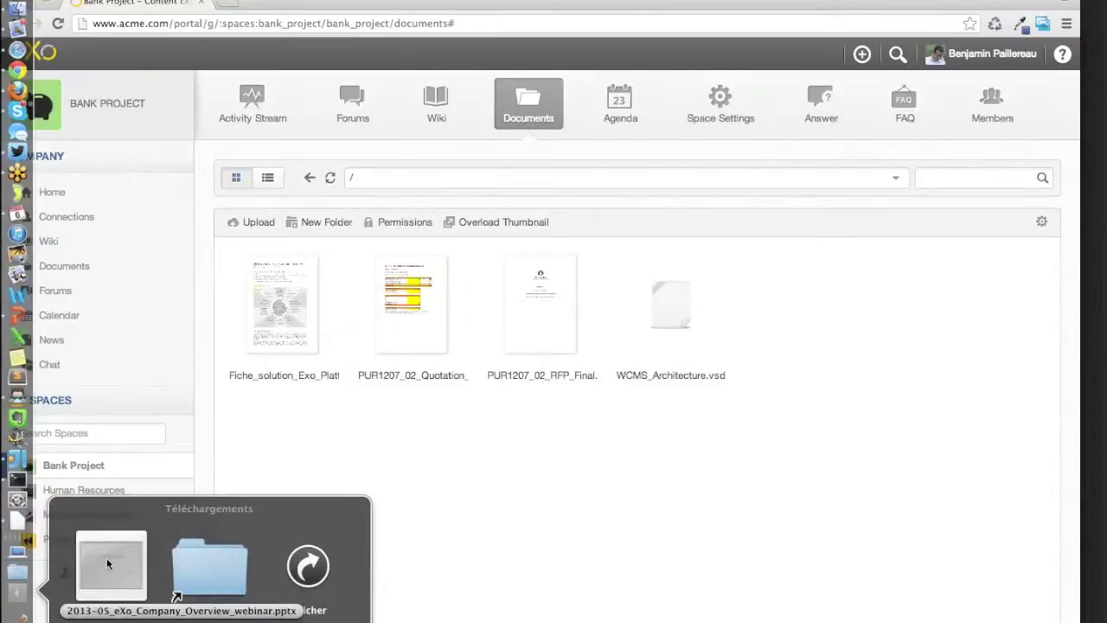
drag(107, 564, 774, 469)
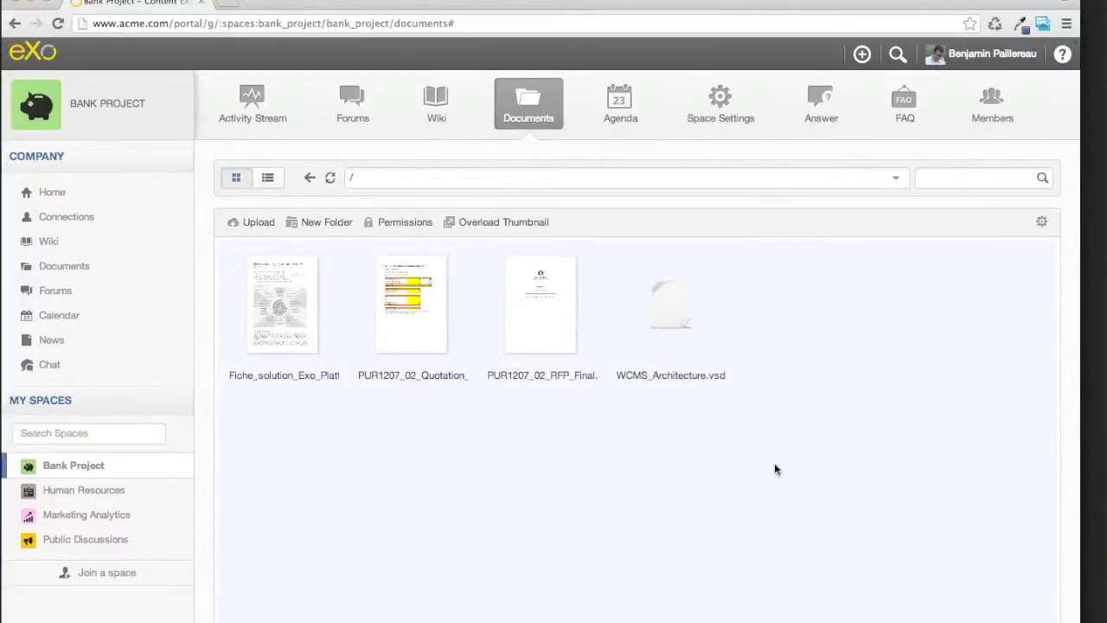
drag(775, 470, 775, 469)
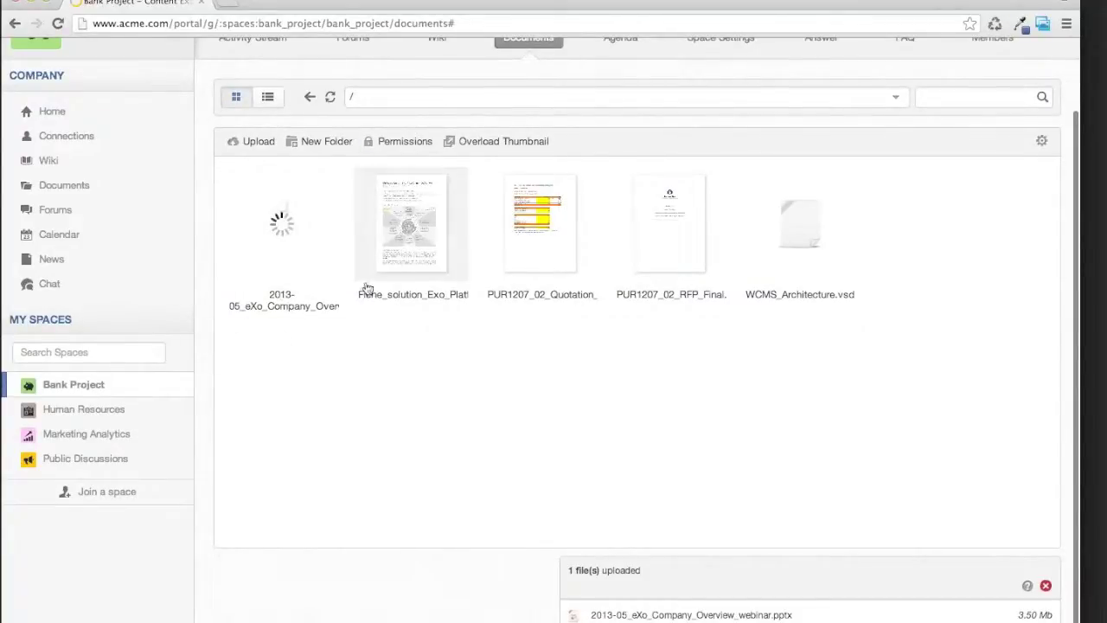
scroll(361, 340, up, 2)
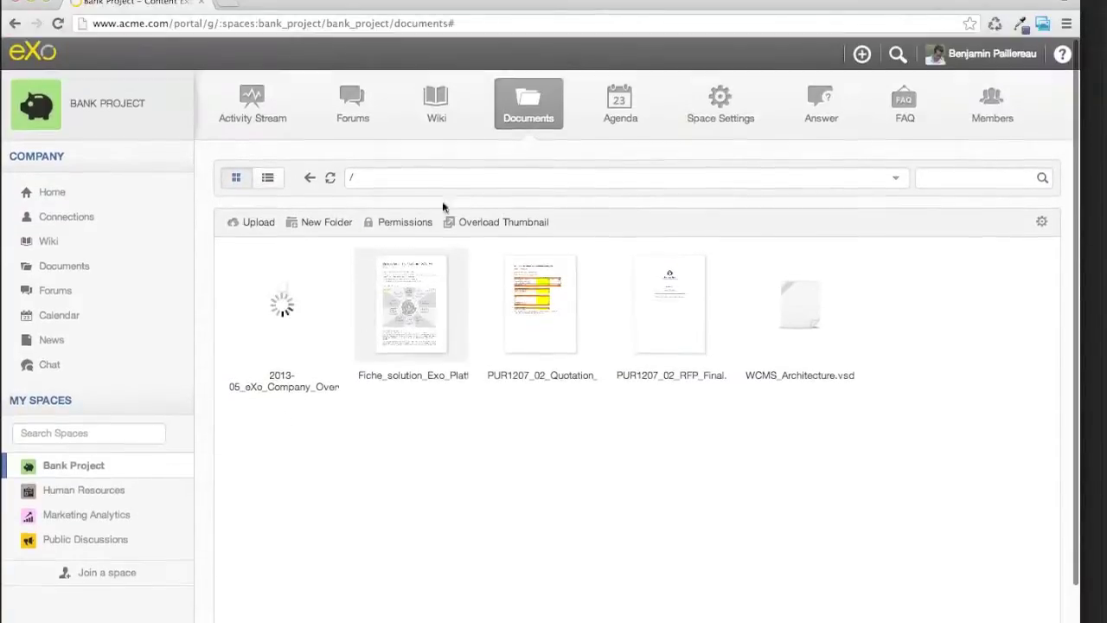
Open the Bank Project wiki and examine the Wiki Home page's permalink and page permissions without changing them.
click(434, 111)
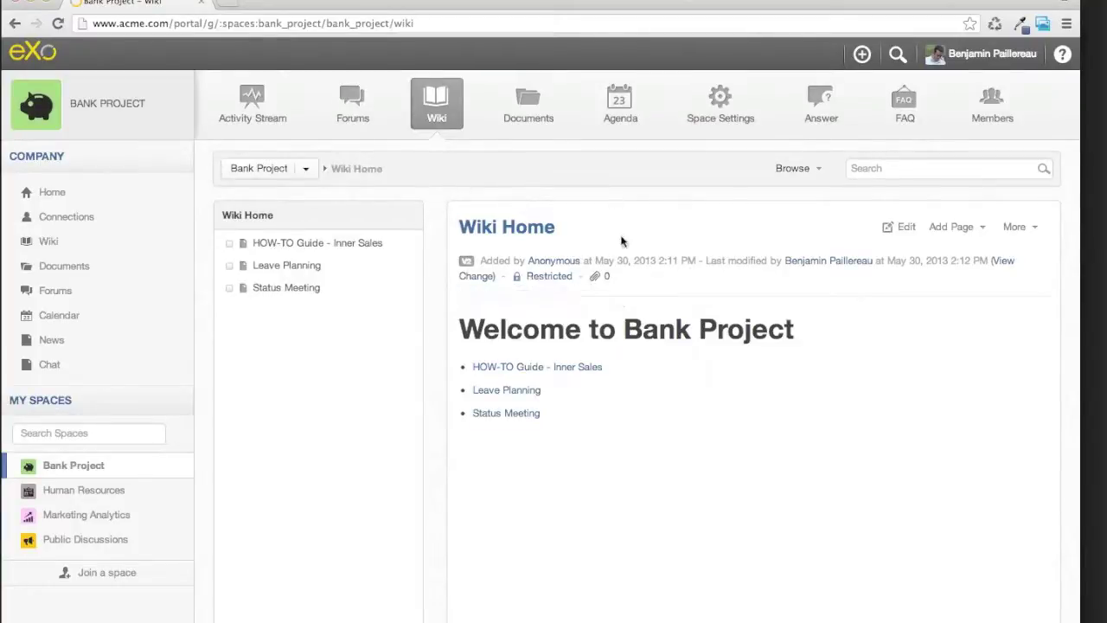
click(545, 279)
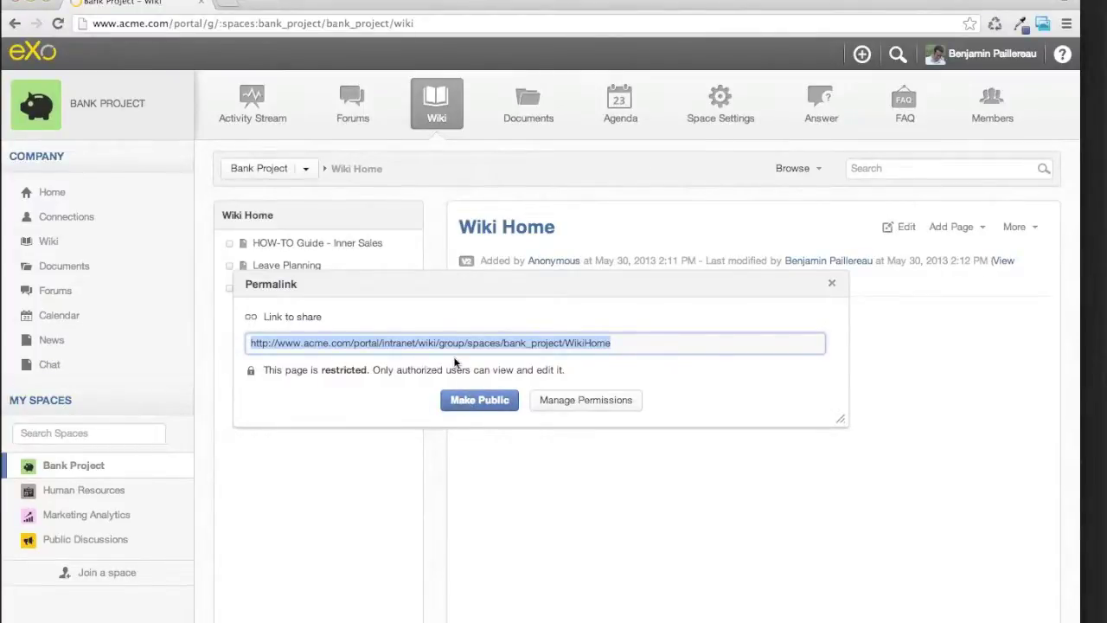
click(589, 399)
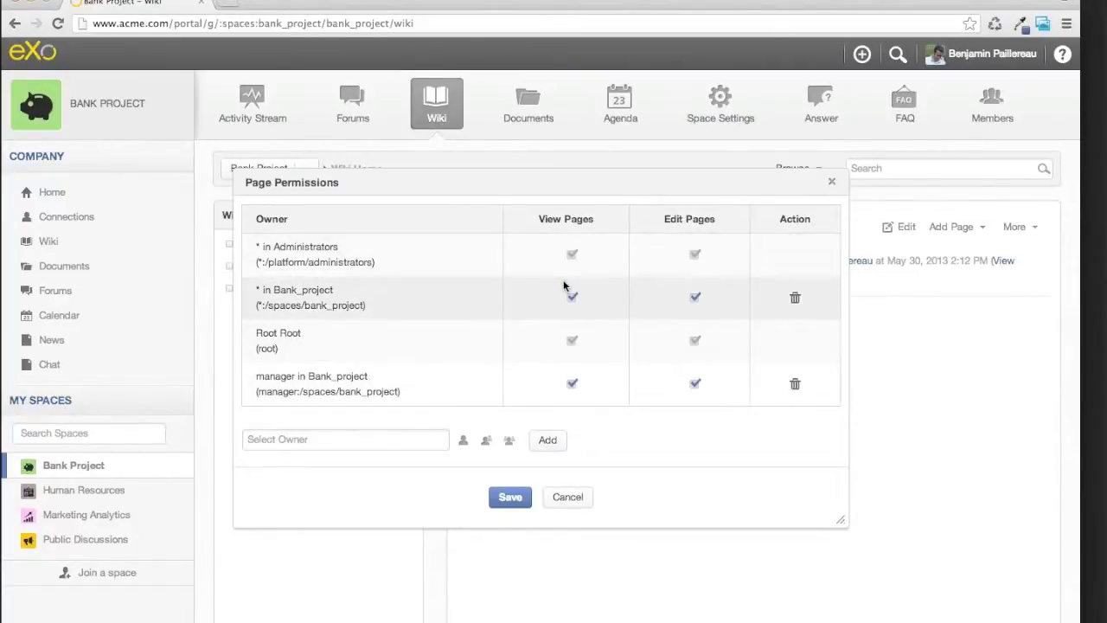
click(567, 496)
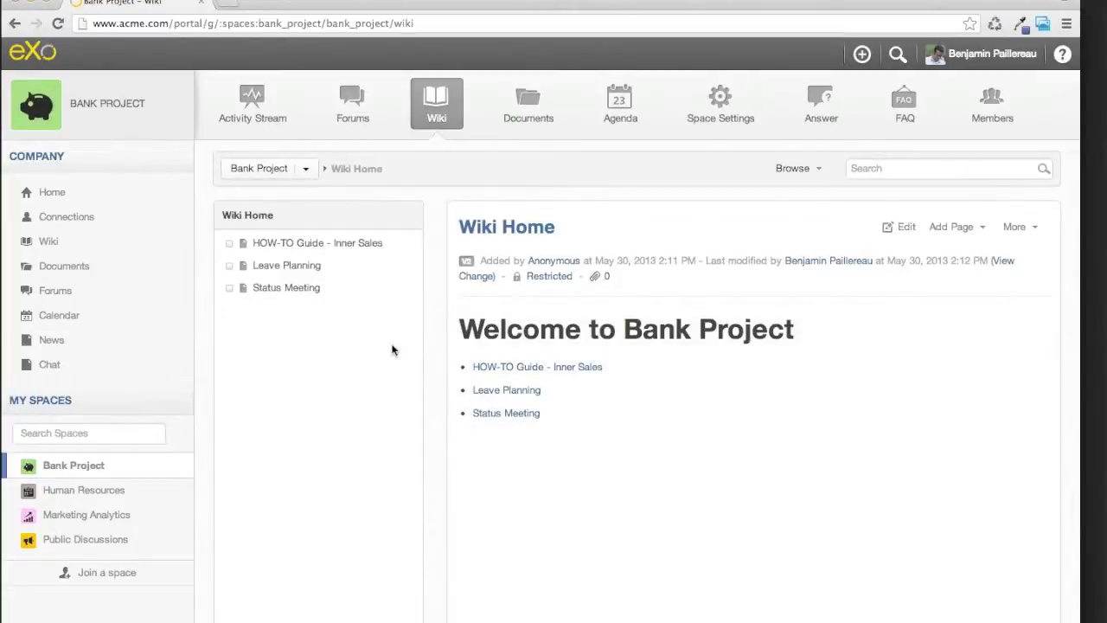
Check the Intranet Demo and Customer Q&R events in the Bank Project agenda, and view the company-wide calendar.
click(614, 118)
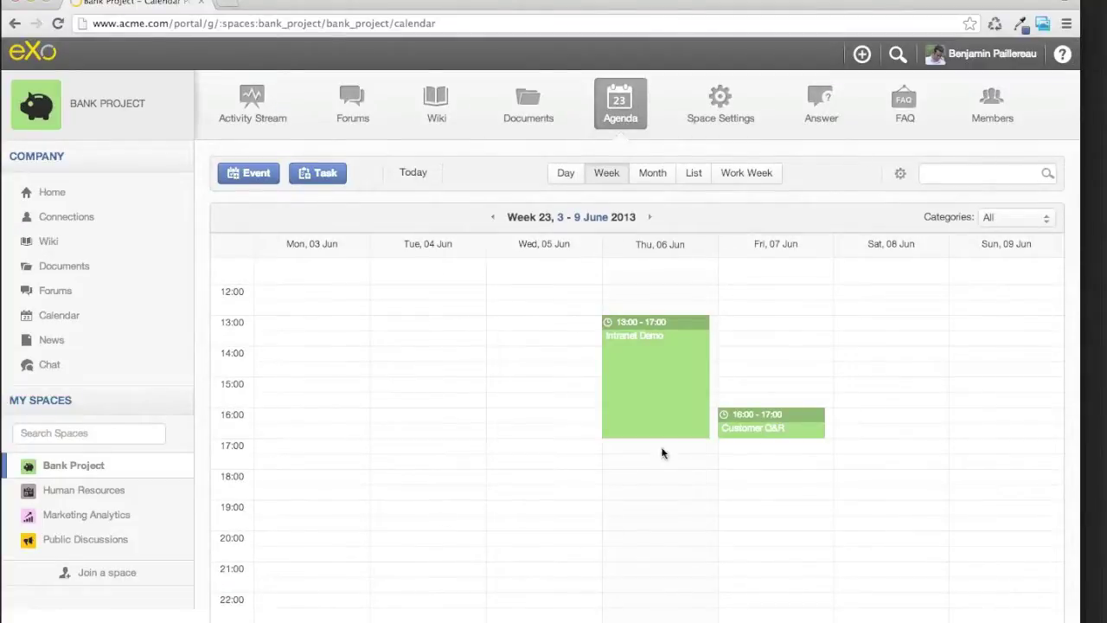
mouse_move(648, 366)
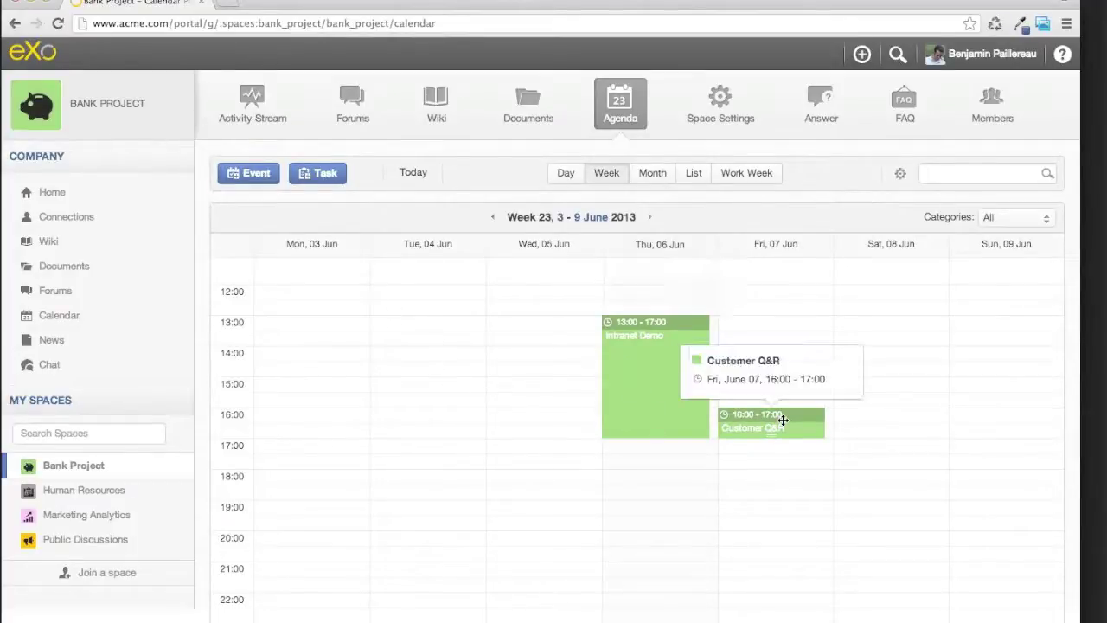
mouse_move(620, 395)
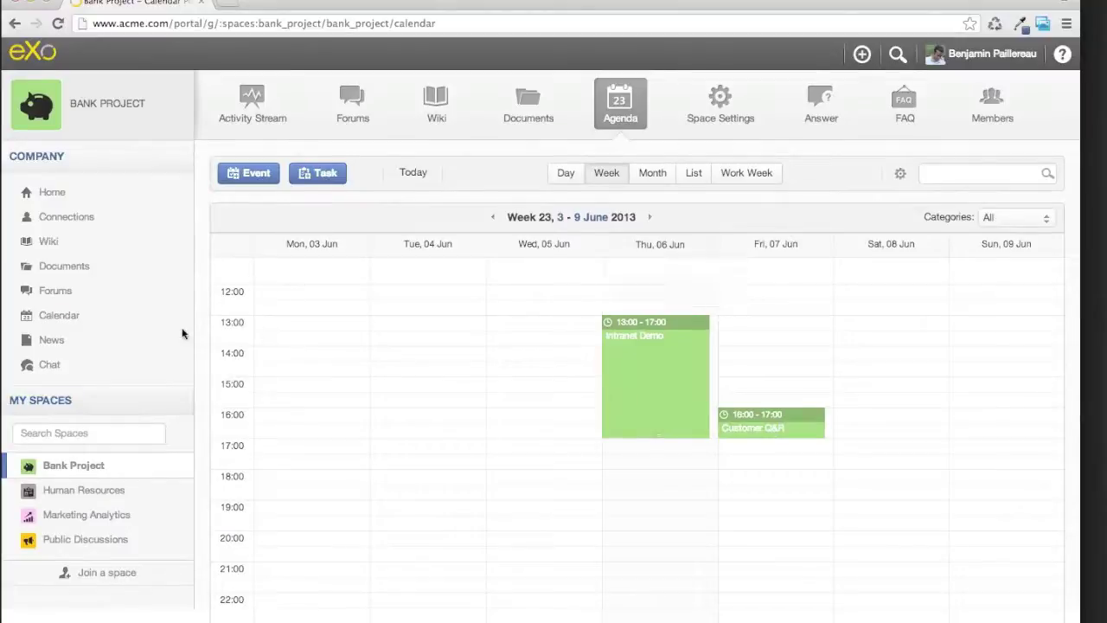
click(49, 316)
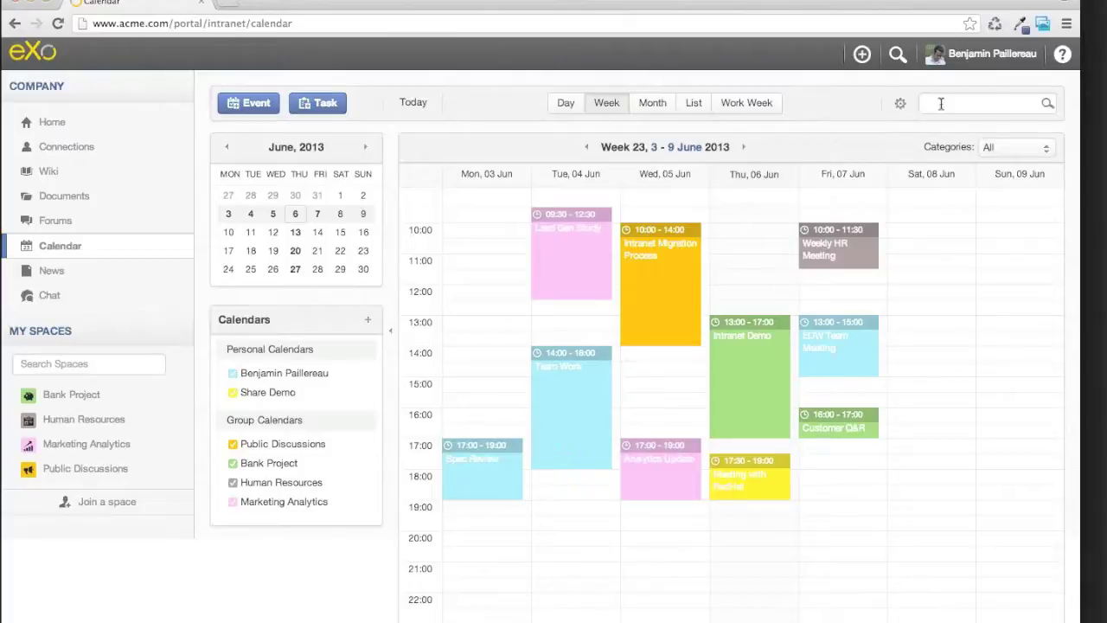
View the signed-in user's own profile page and personal dashboard.
click(983, 57)
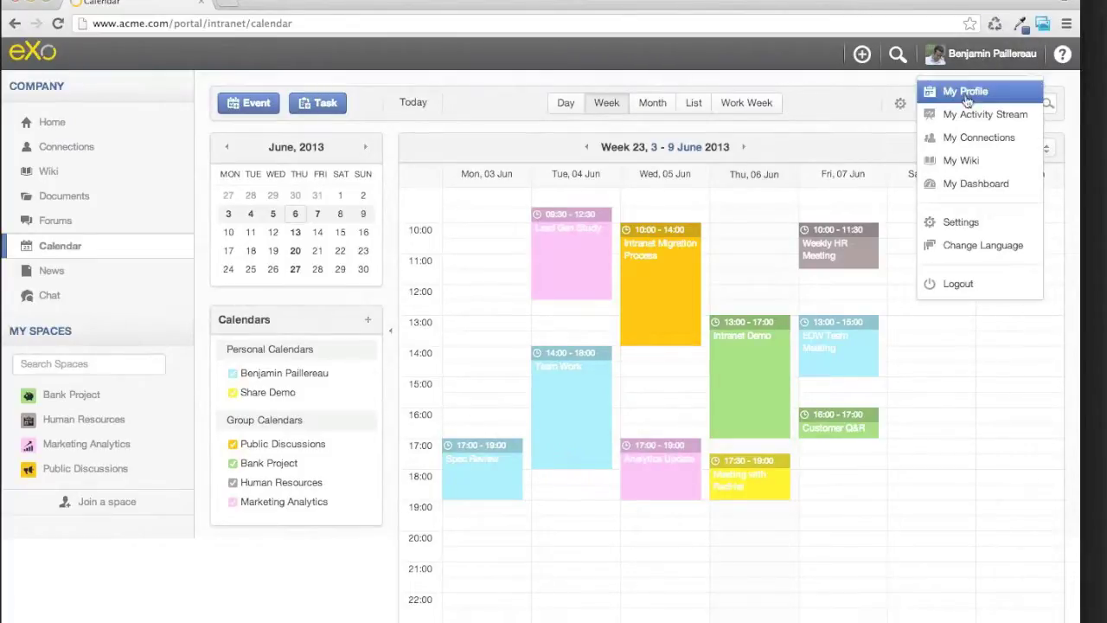
click(965, 92)
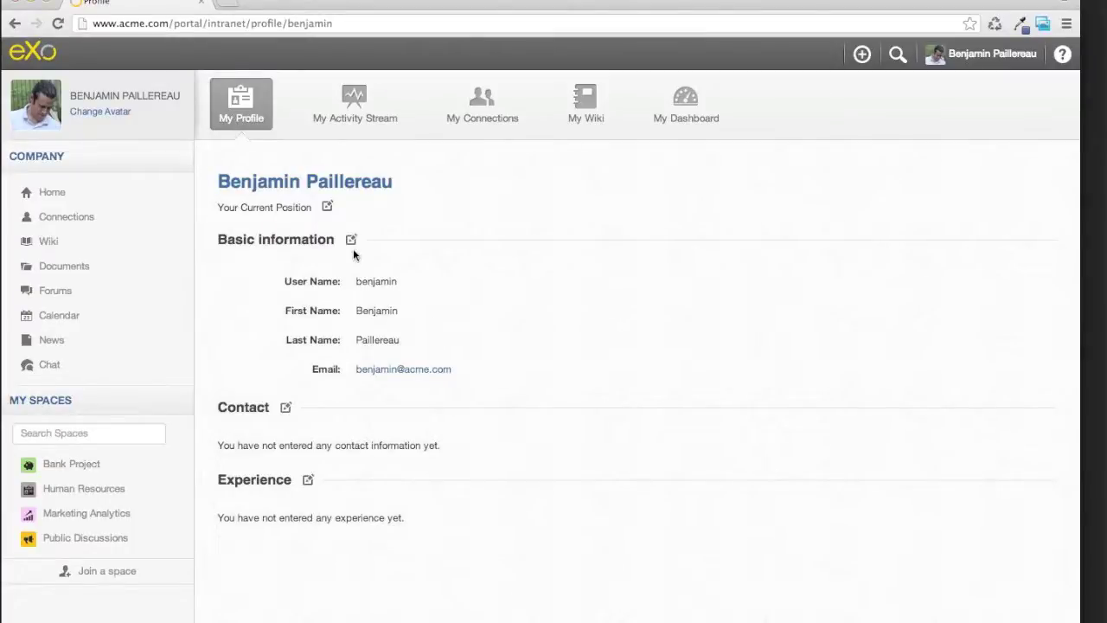
click(691, 99)
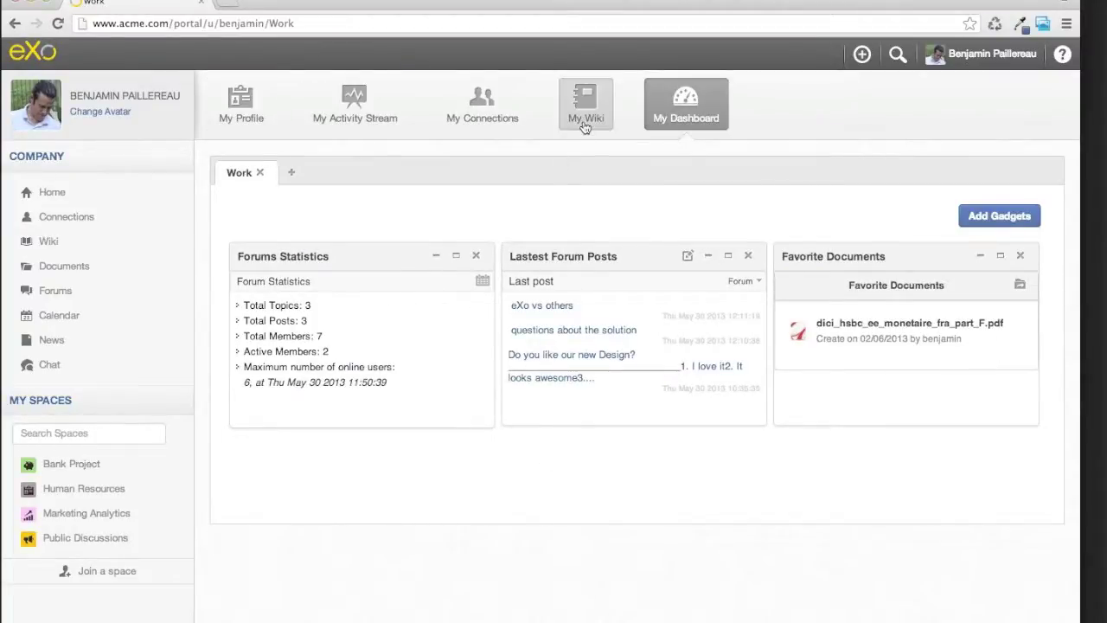
Return to the intranet home page and switch to the other browser, where the administrator is signed in.
click(39, 59)
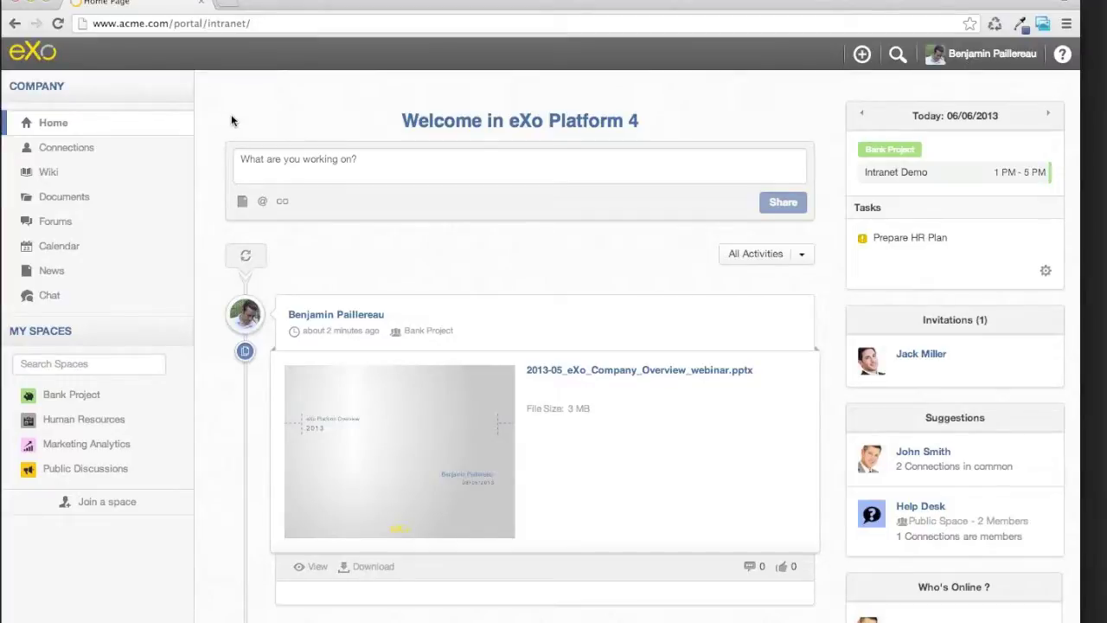
click(284, 162)
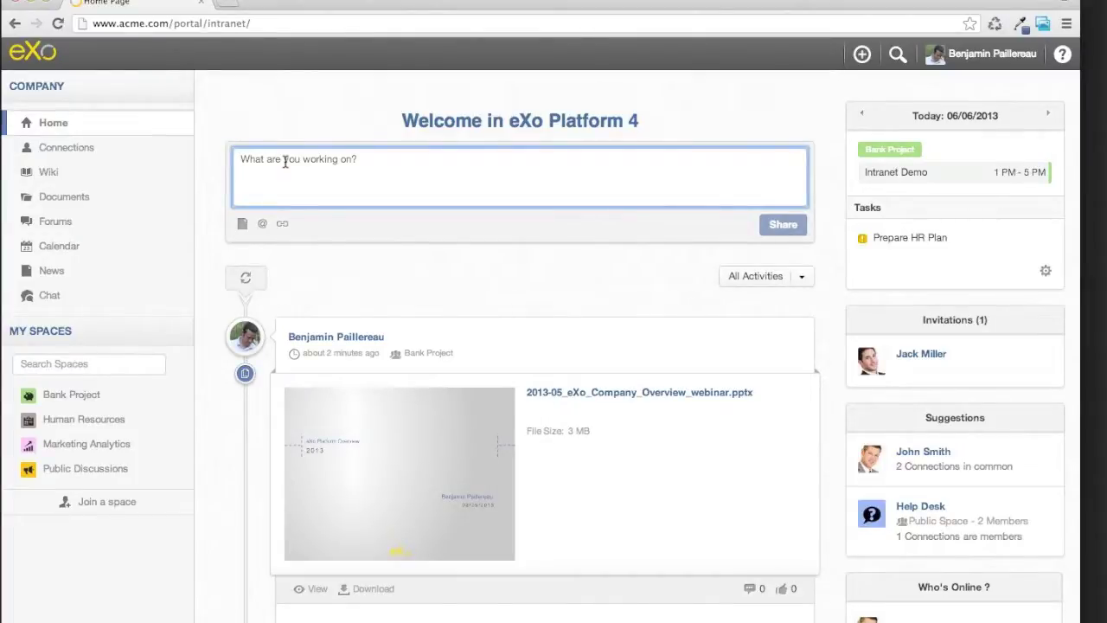
mouse_move(7, 458)
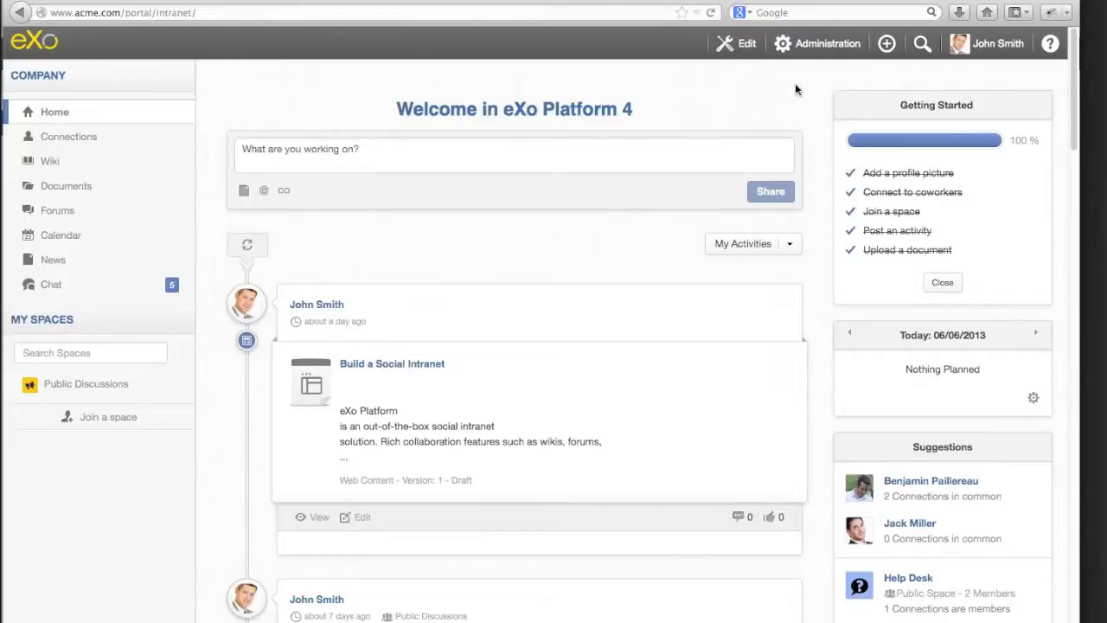
Examine the administration options available for users, applications, content, the portal and general administration.
click(822, 50)
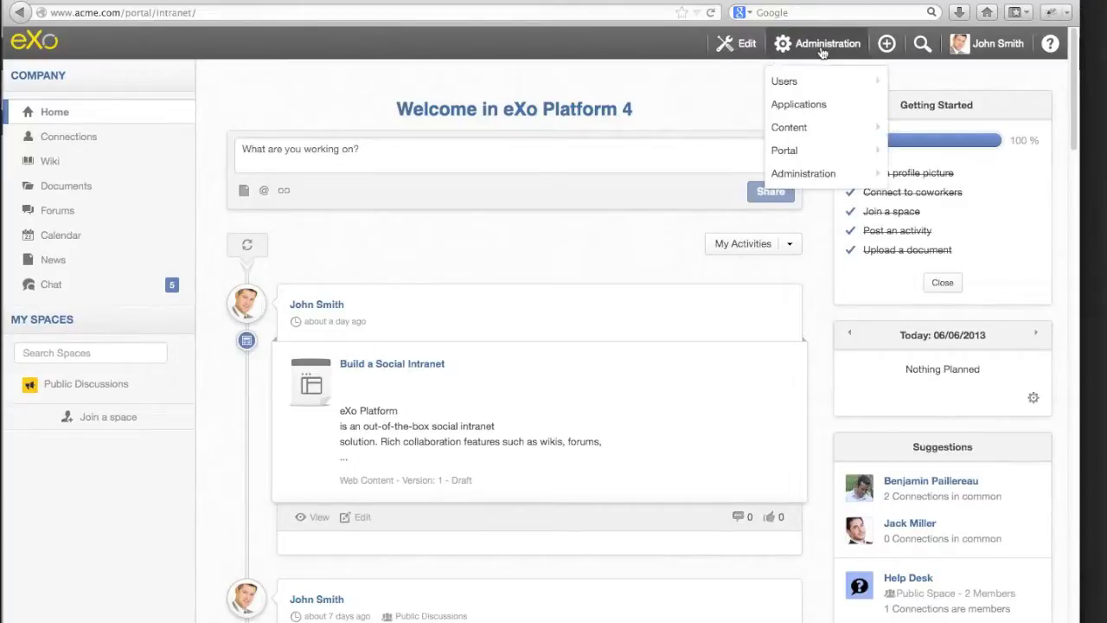
mouse_move(821, 91)
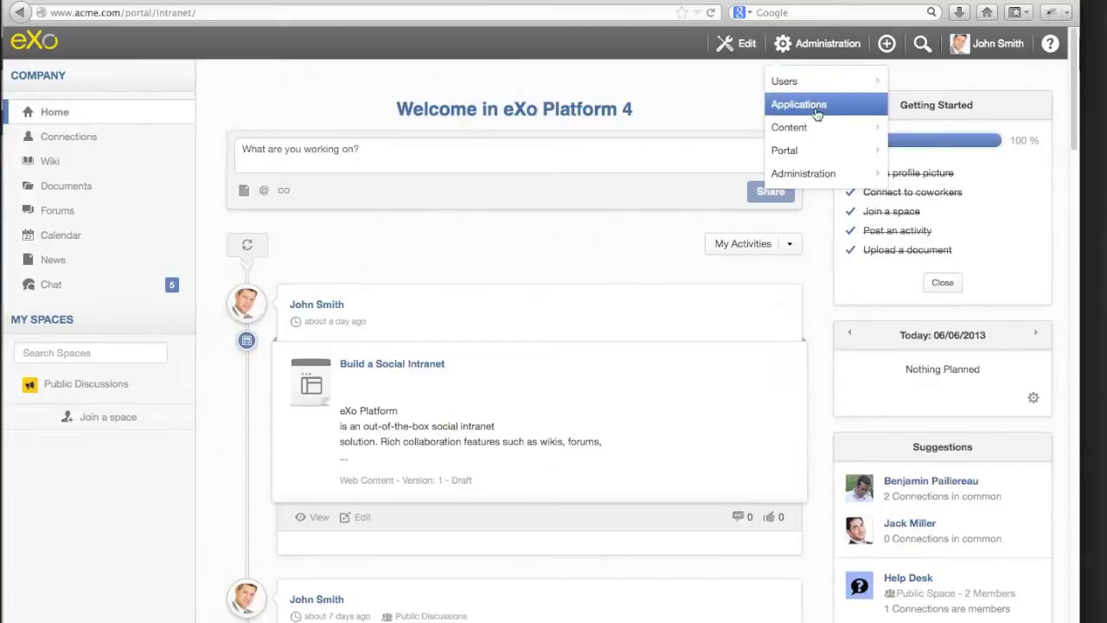
mouse_move(815, 136)
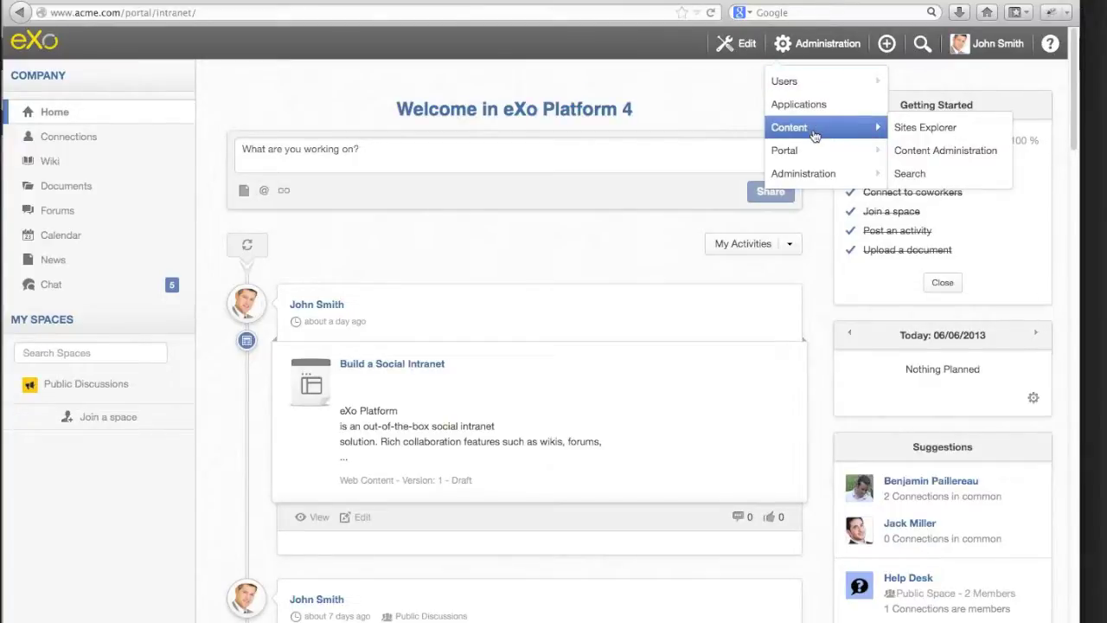
mouse_move(806, 160)
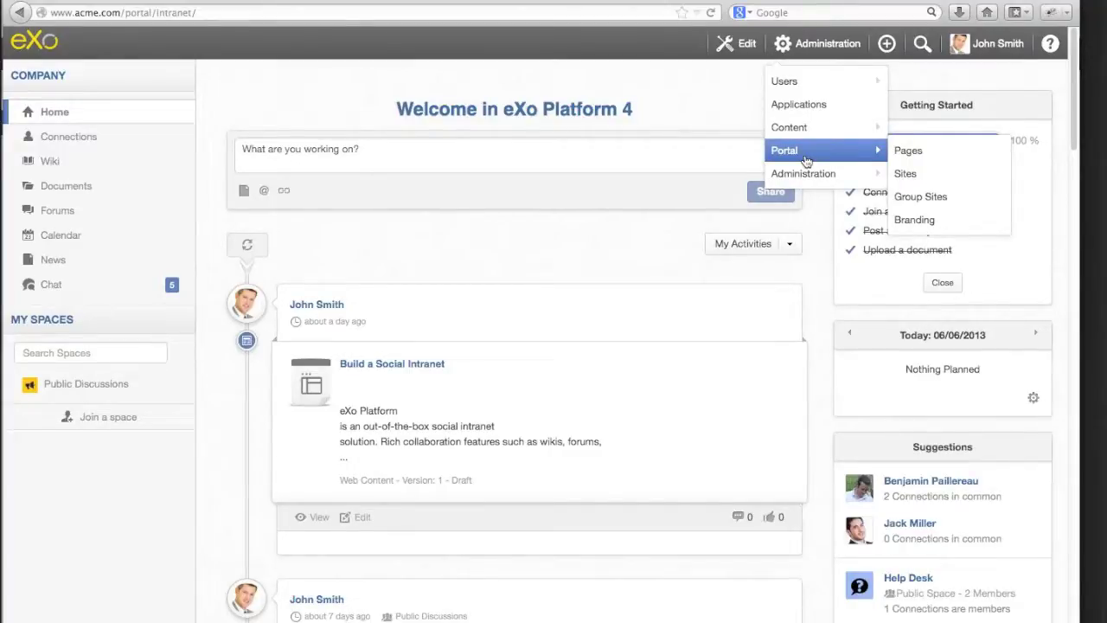
mouse_move(803, 179)
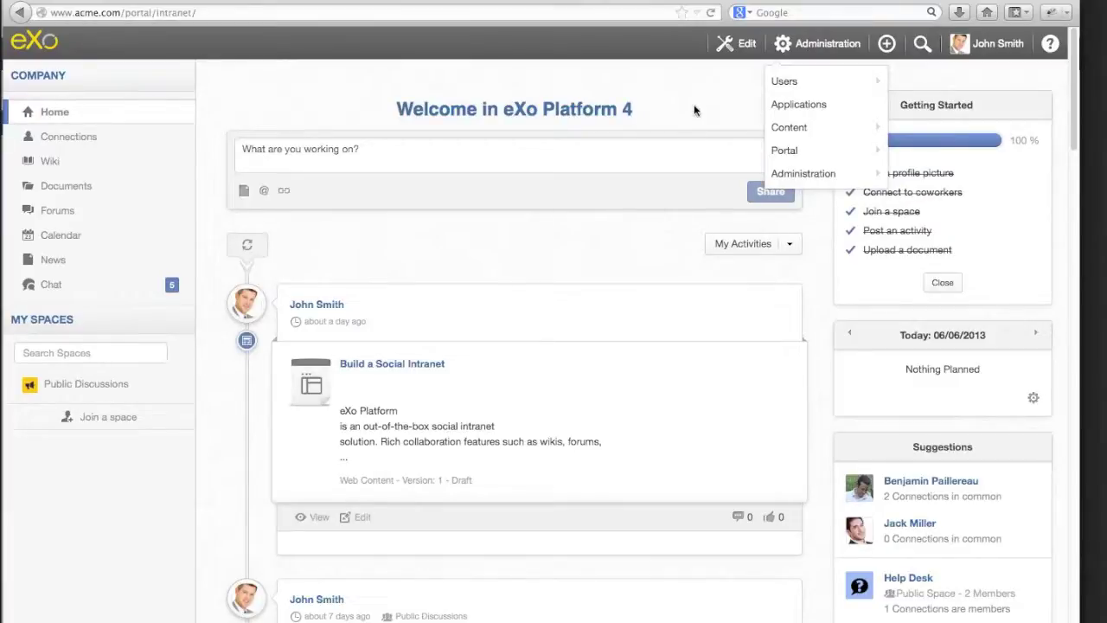
Examine the editing options available for content, the page and the site.
mouse_move(733, 47)
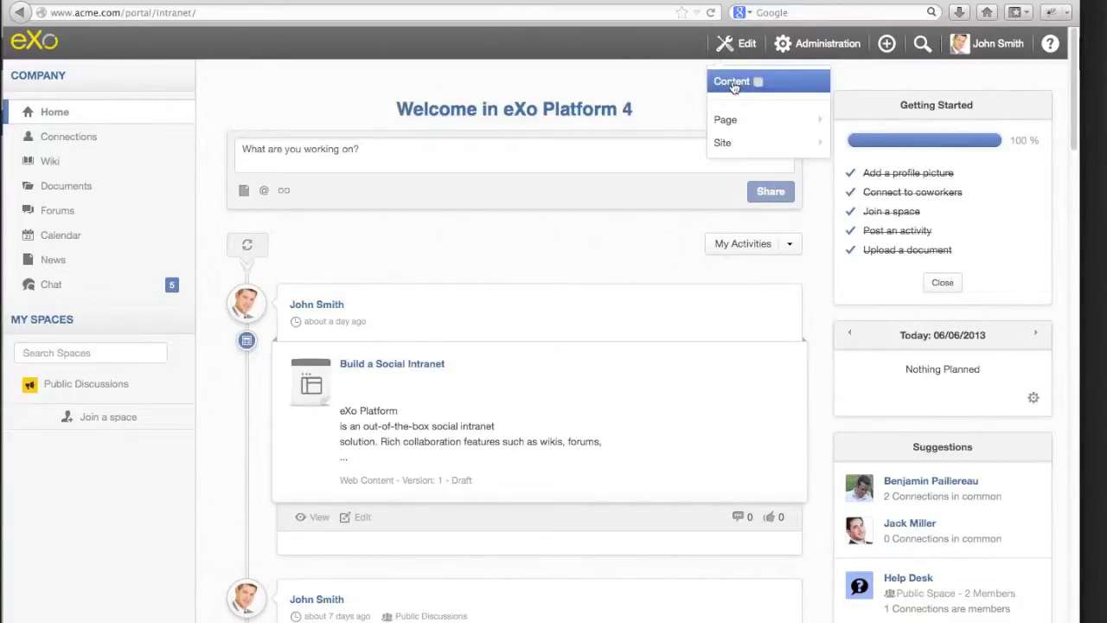
mouse_move(728, 122)
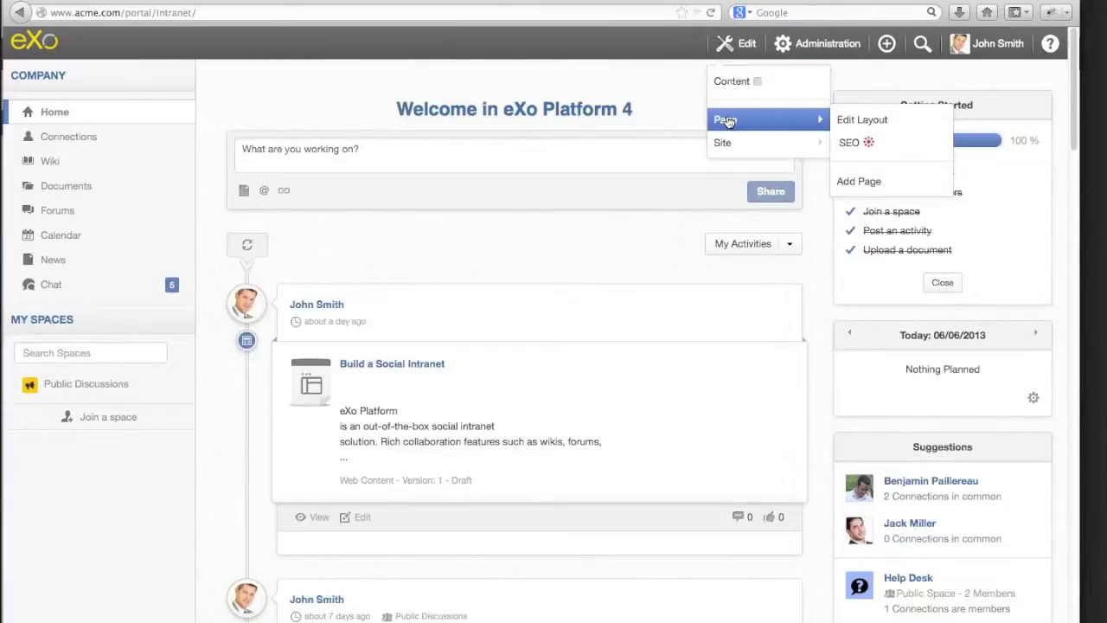
mouse_move(731, 143)
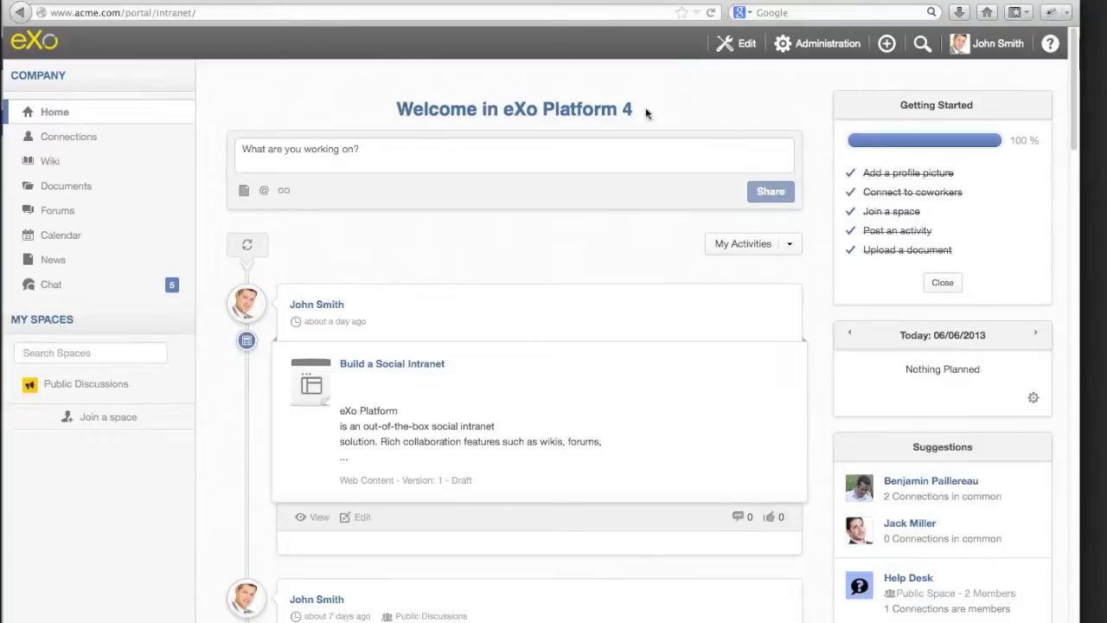
Turn on content editing for the intranet home page and check the draft maintenance alert's editing and publishing options.
click(741, 46)
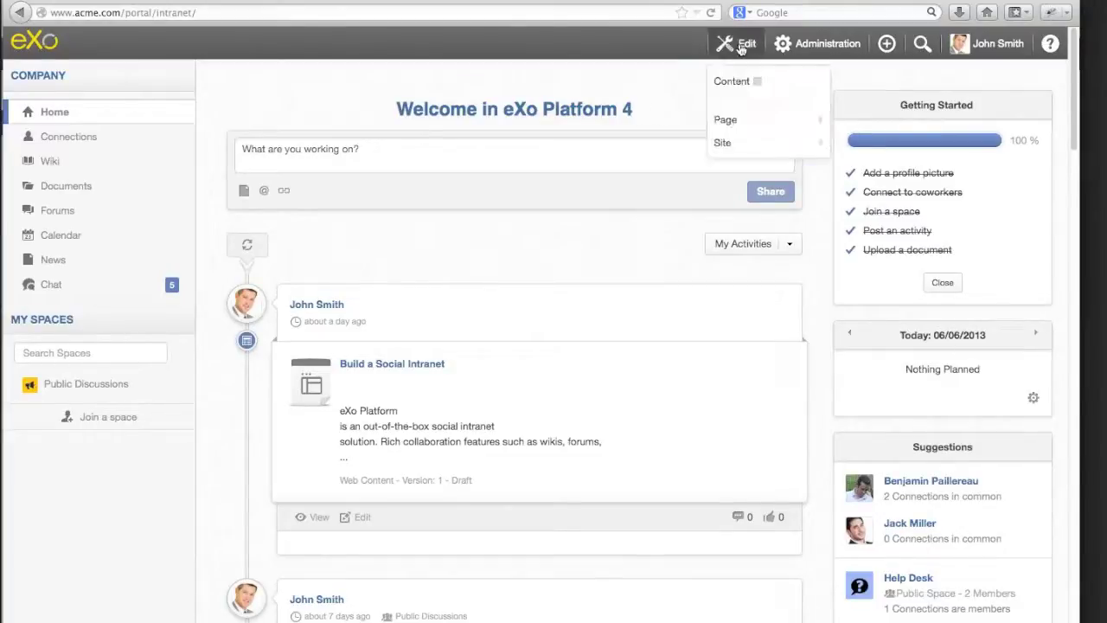
click(740, 87)
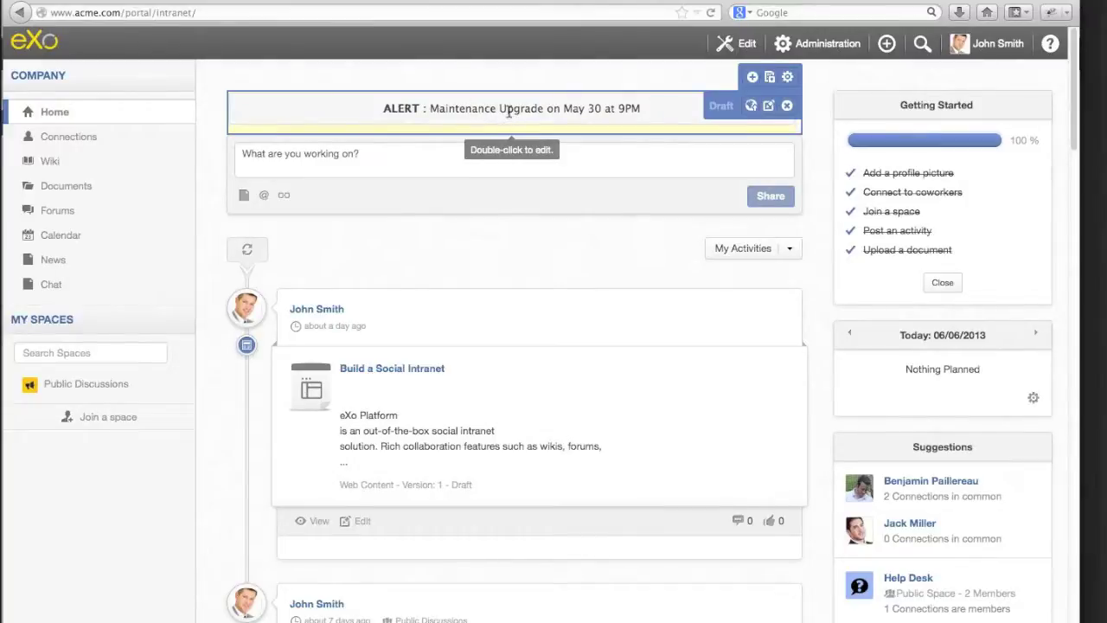
click(749, 108)
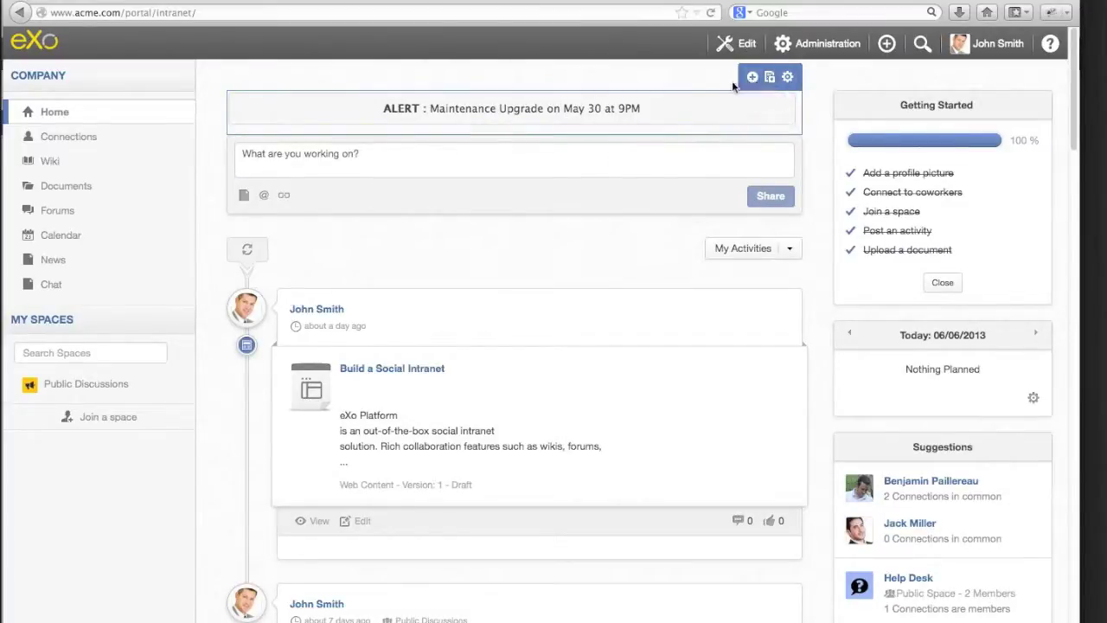
Inspect the Company article from the News page in the full content editor and return to the news list.
click(59, 264)
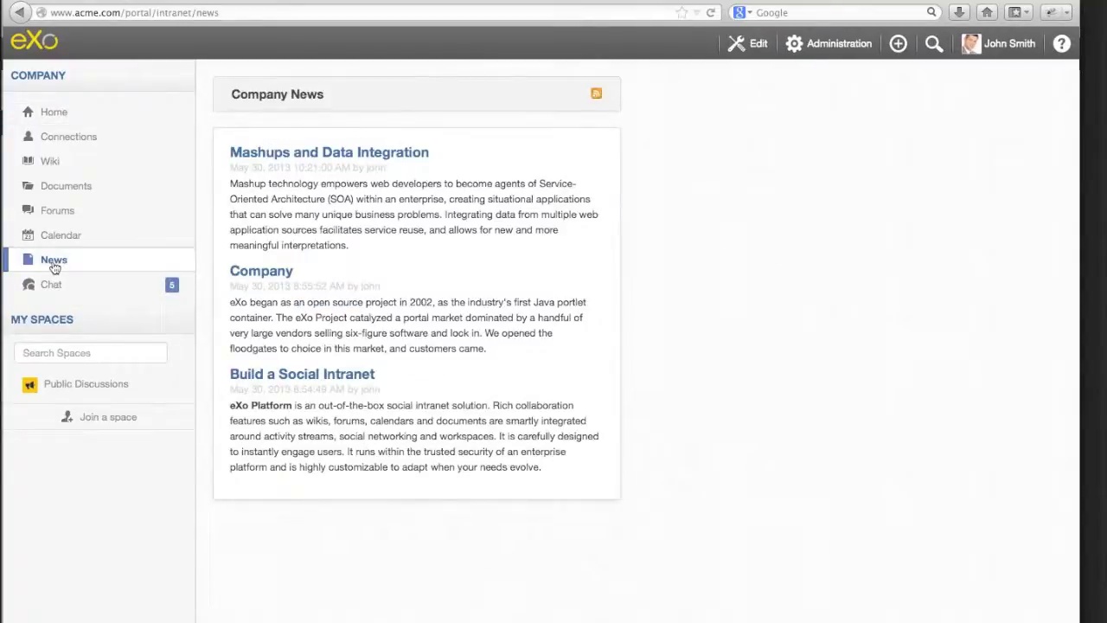
mouse_move(353, 247)
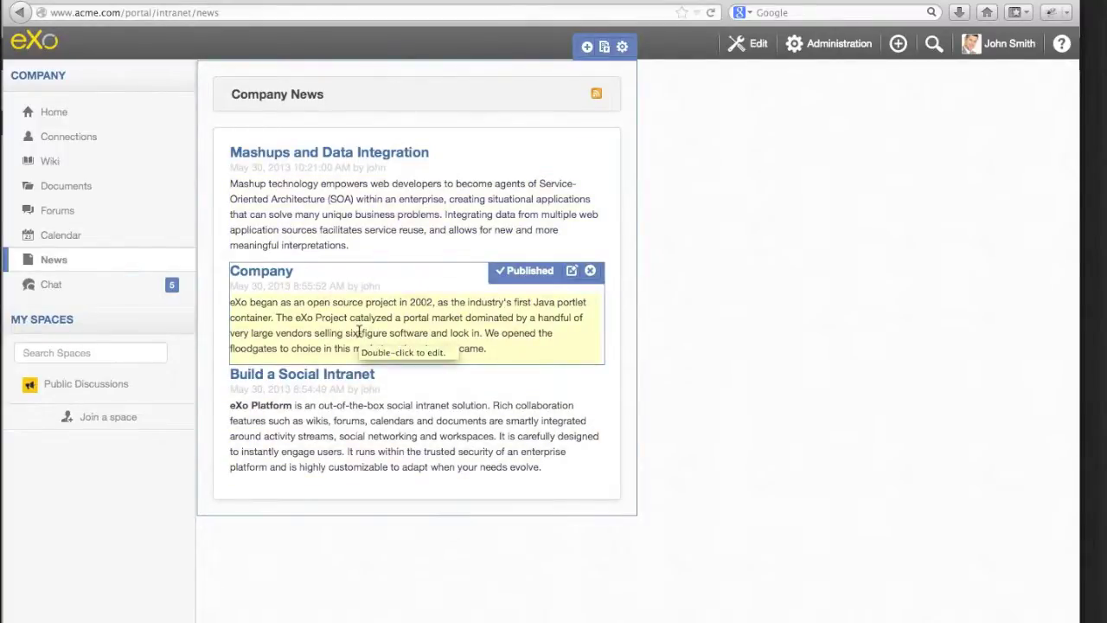
click(566, 274)
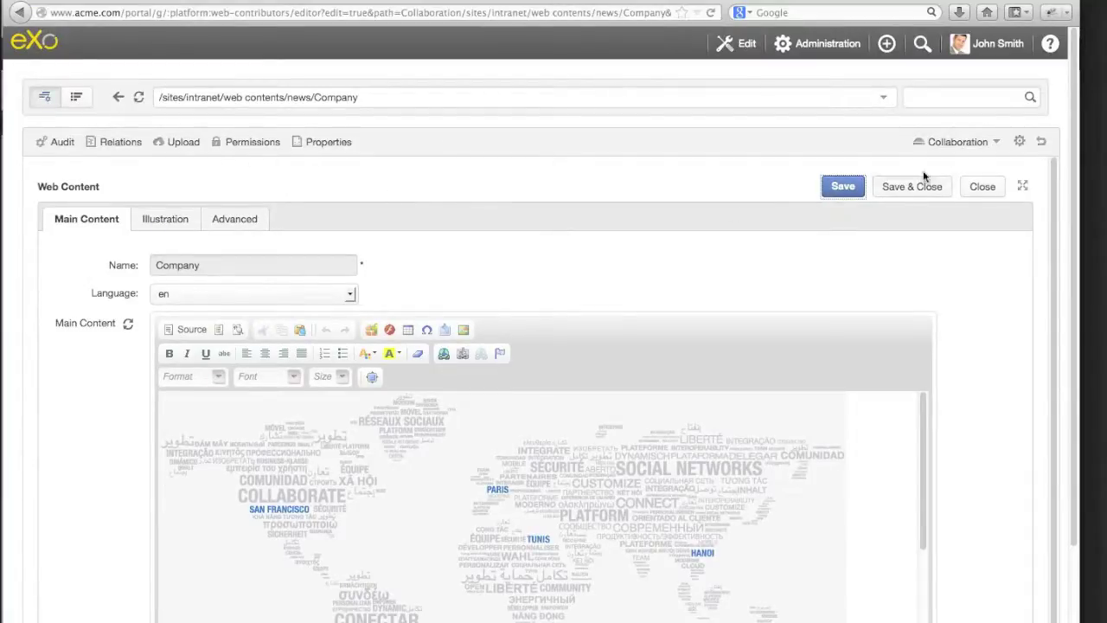
click(1043, 143)
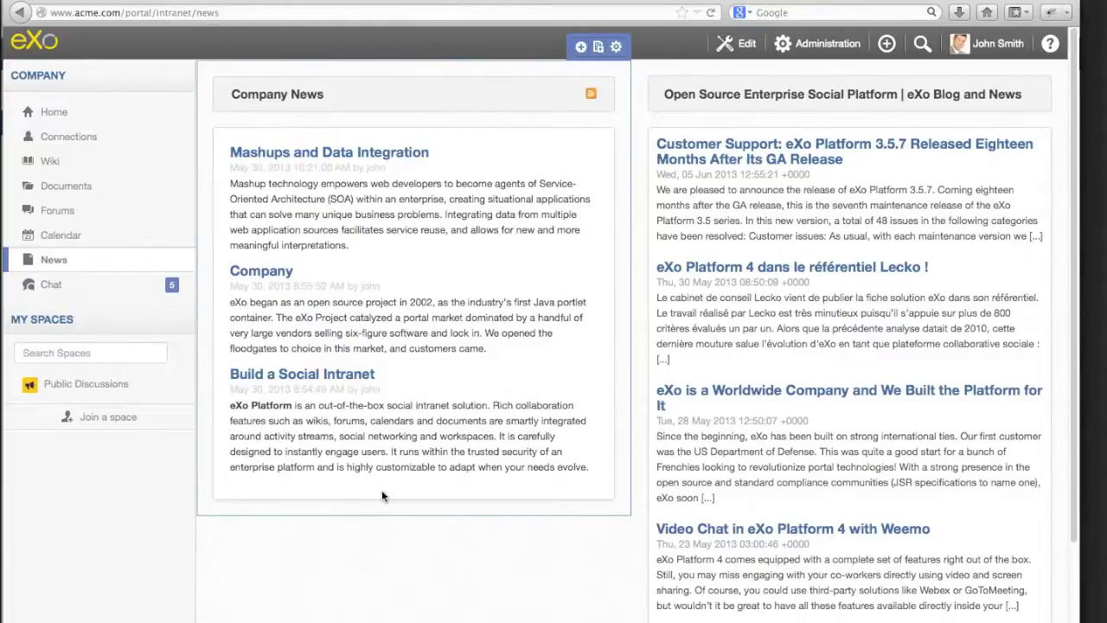
Open acme.com/portal/extranet in a new browser tab and compare the site with the intranet News page.
key(super+t)
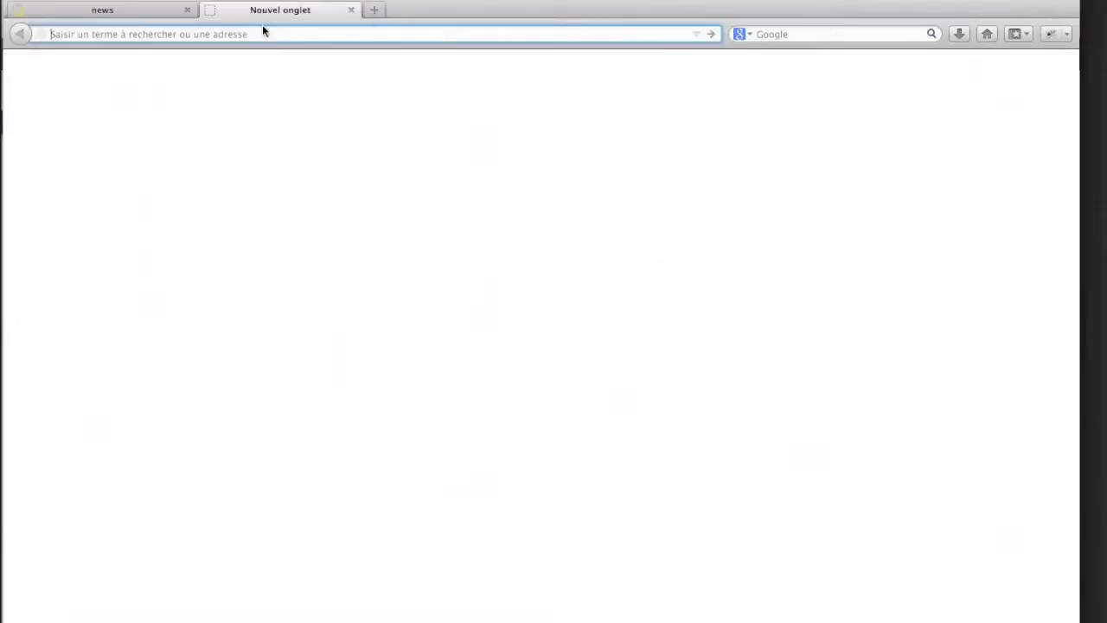
text(acme.com/portal/extranet)
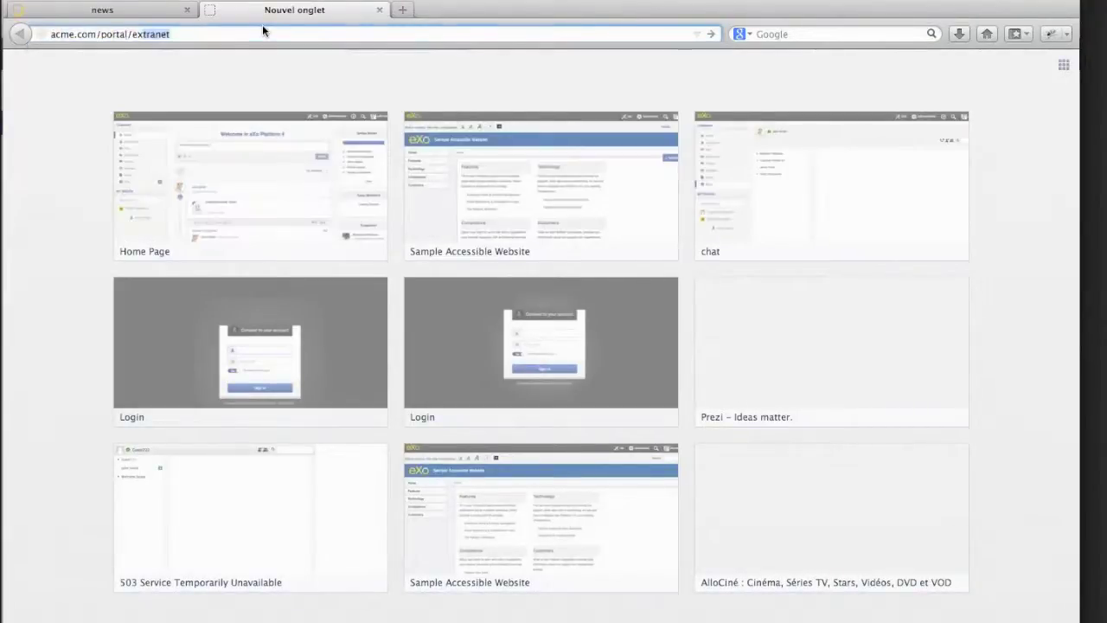
key(Return)
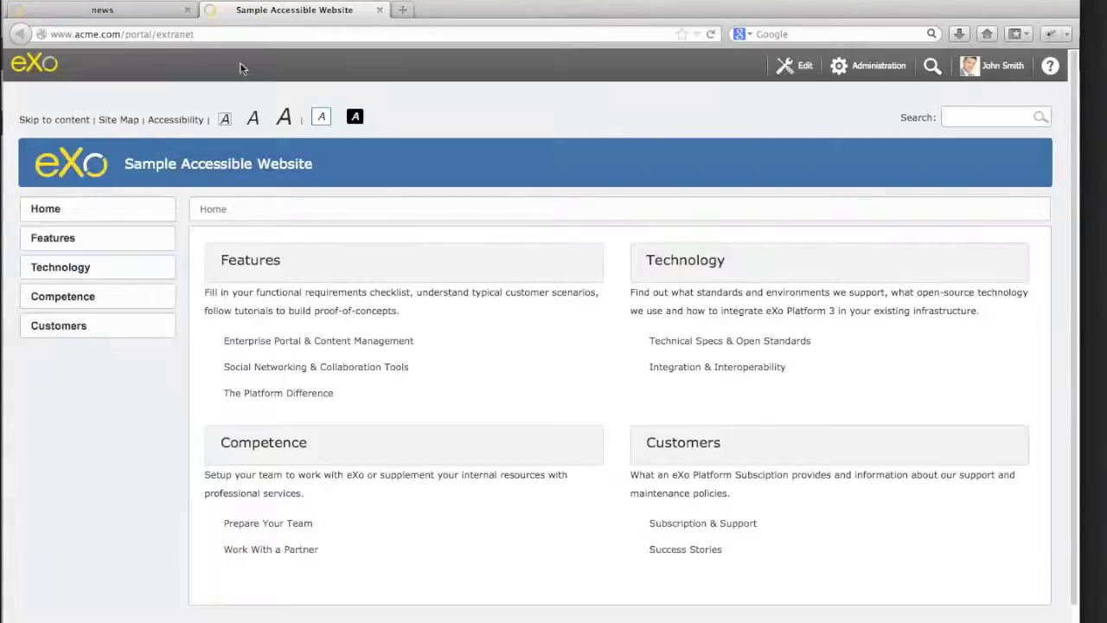
click(113, 11)
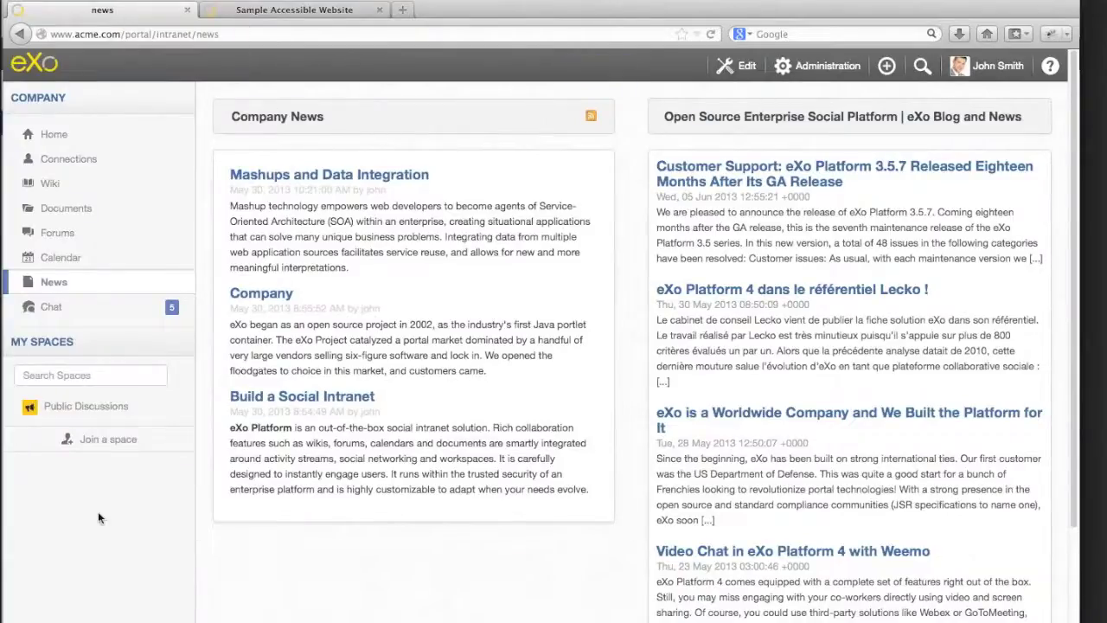
click(269, 12)
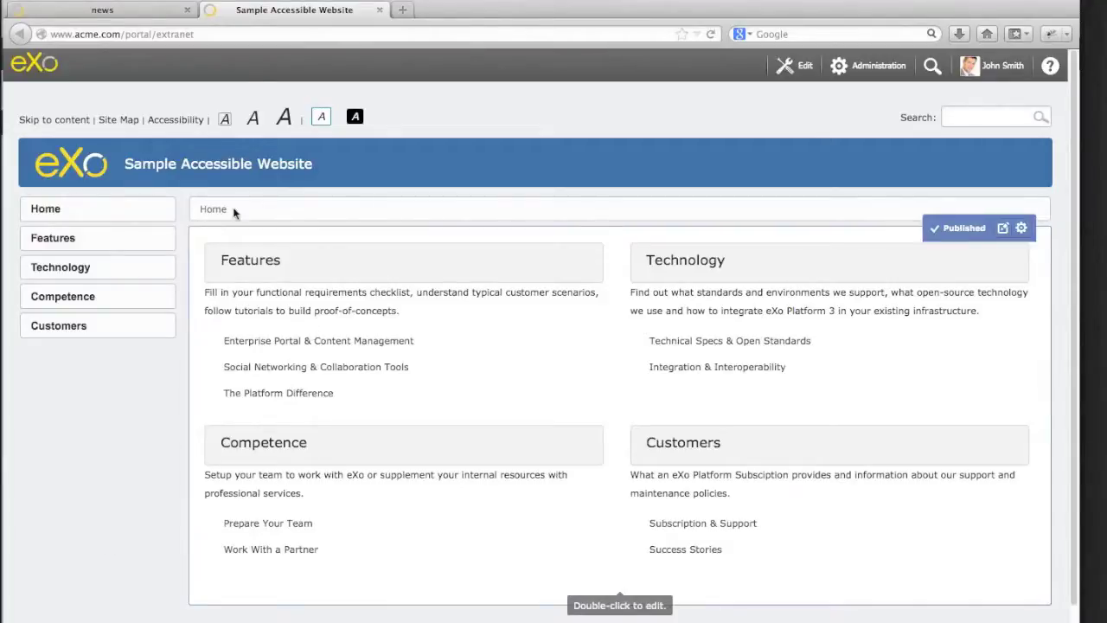
Open The Platform Difference page under Features and start editing its content in place.
click(67, 243)
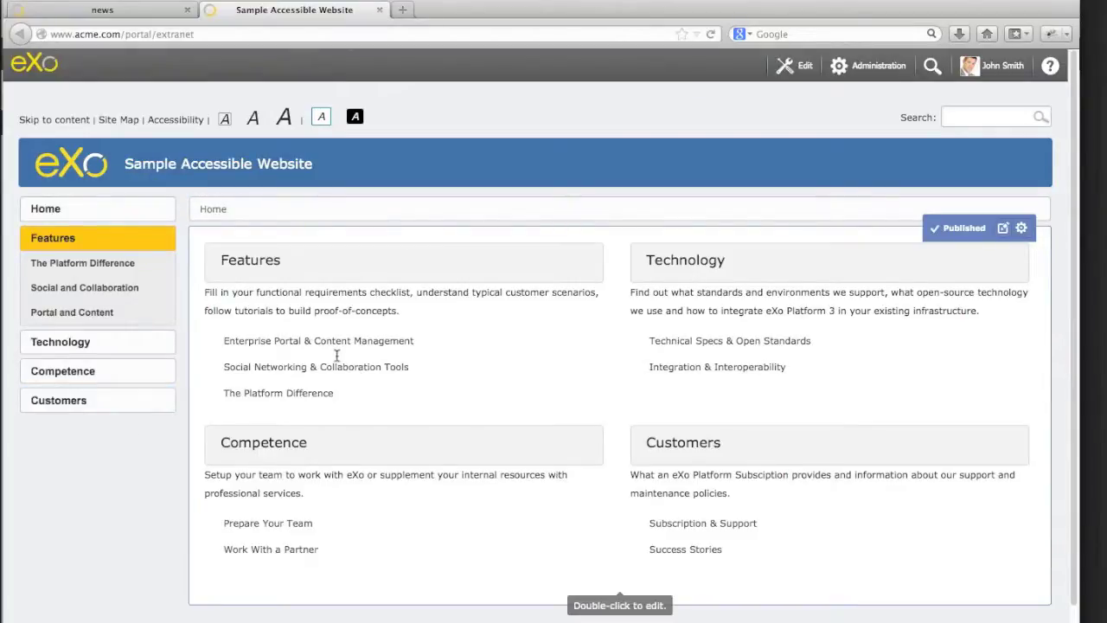
click(83, 266)
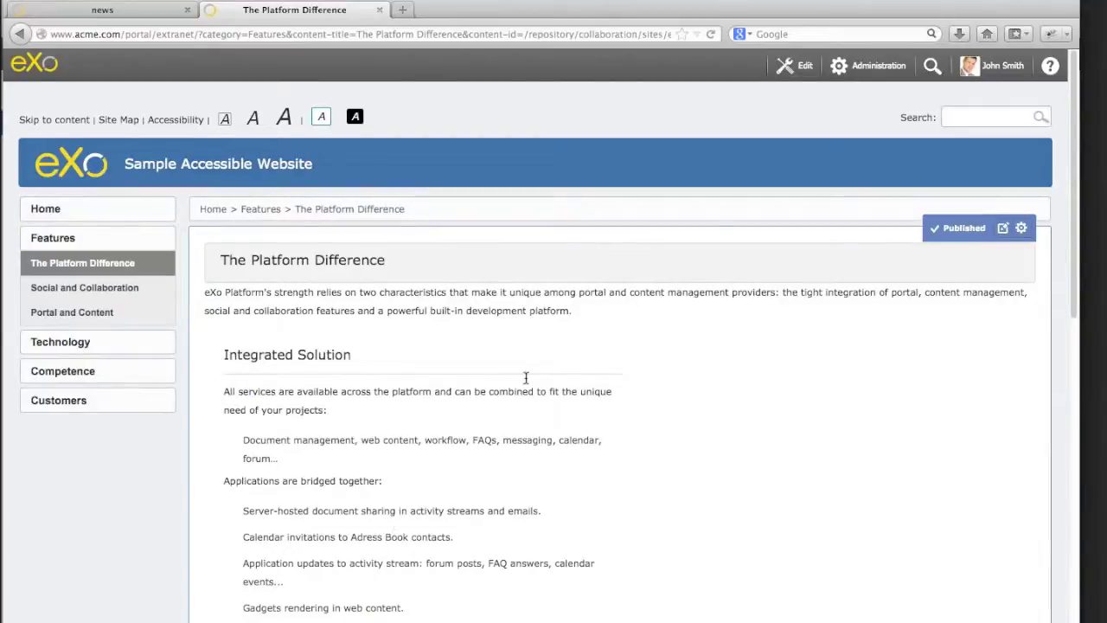
double_click(500, 373)
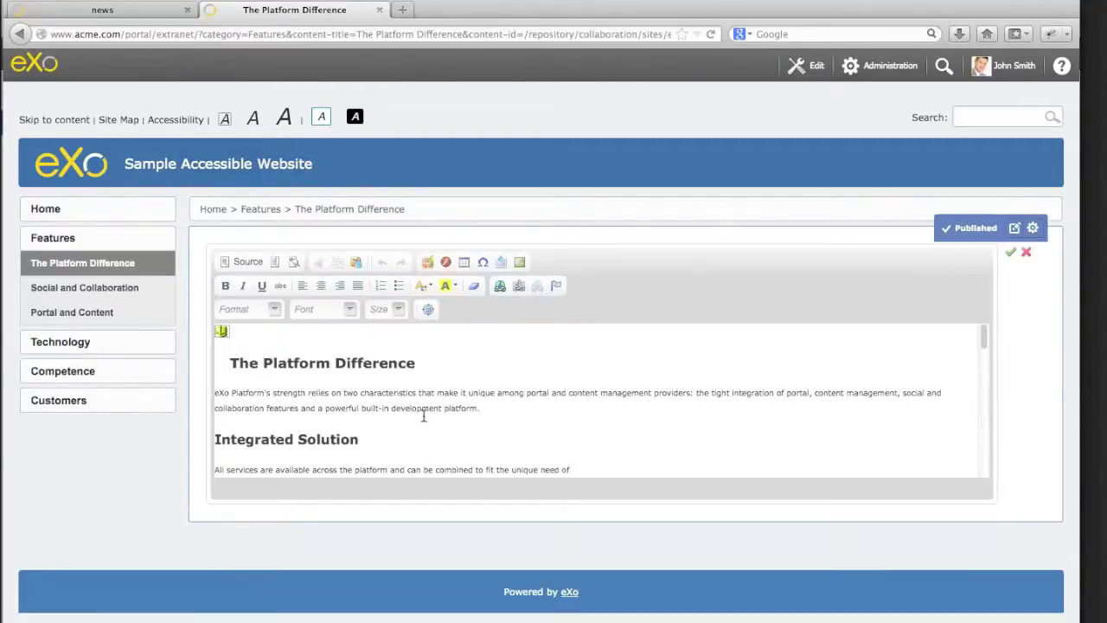
scroll(423, 413, down, 3)
scroll(294, 373, up, 3)
scroll(298, 427, down, 1)
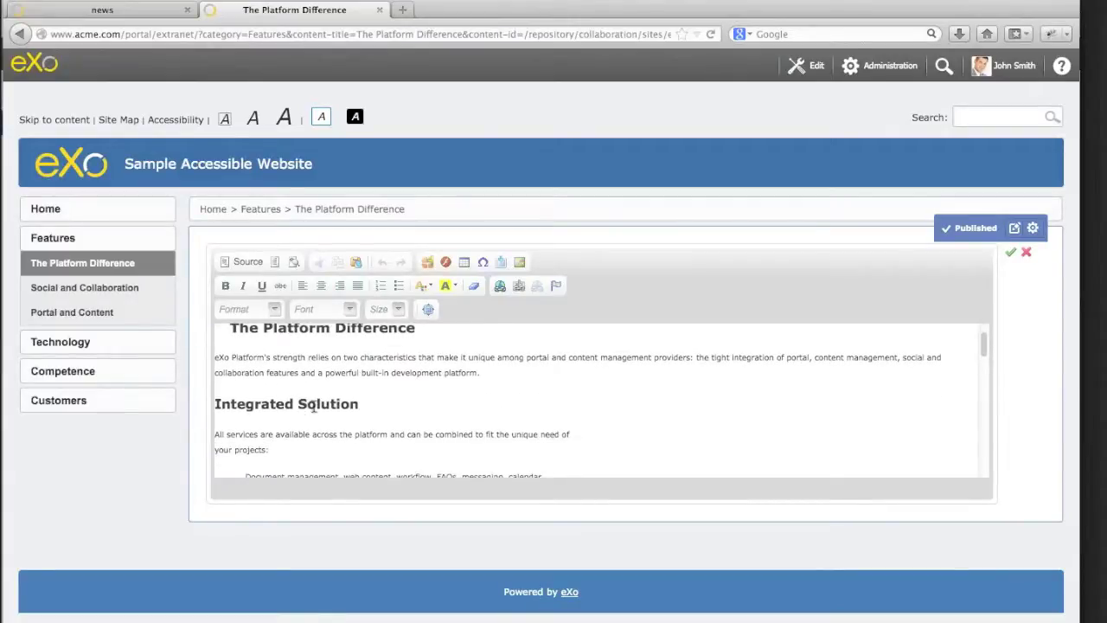
Change the "Integrated Solution" heading to "Integrated Solution Software" and save the page content.
click(318, 404)
text(Sofe)
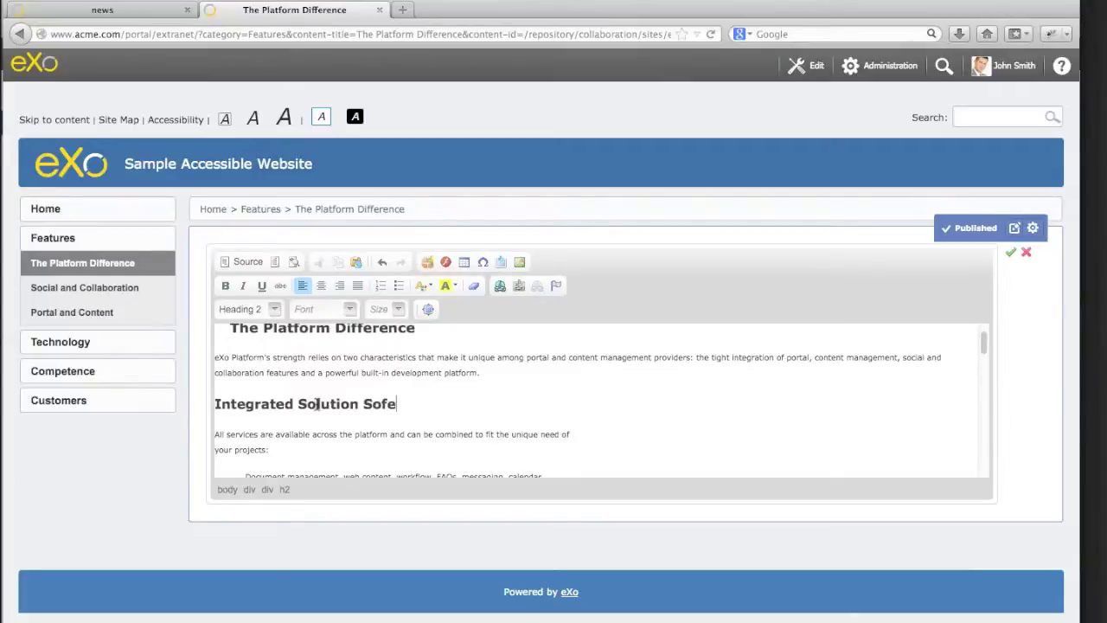
key(BackSpace)
text(tware)
click(1010, 252)
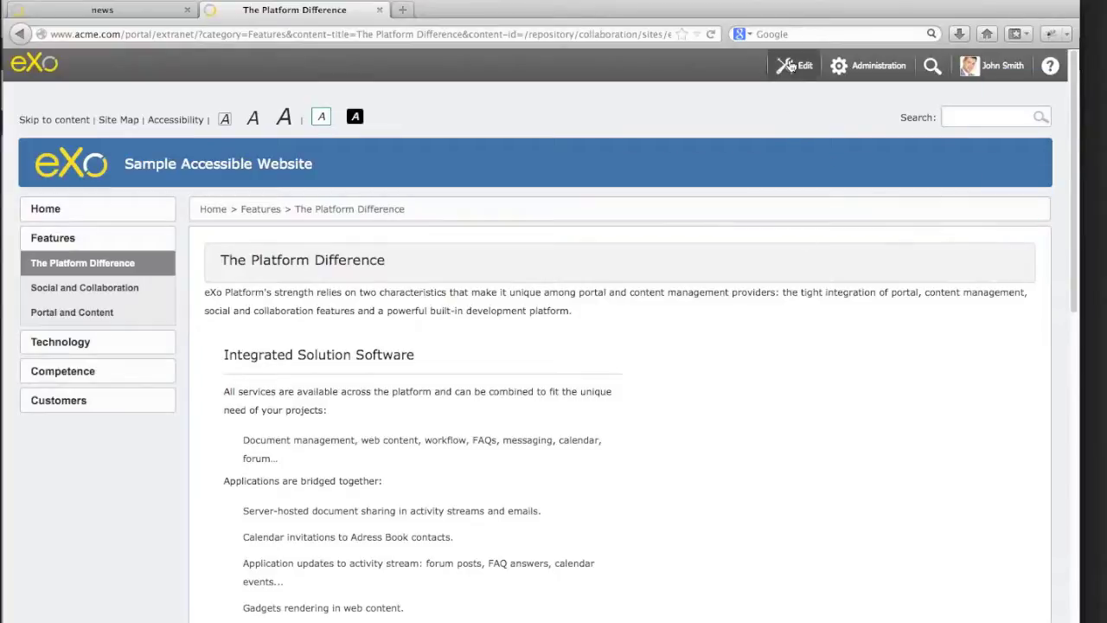
Turn off content editing on the extranet and return through the News page to the intranet home page.
click(790, 66)
click(788, 104)
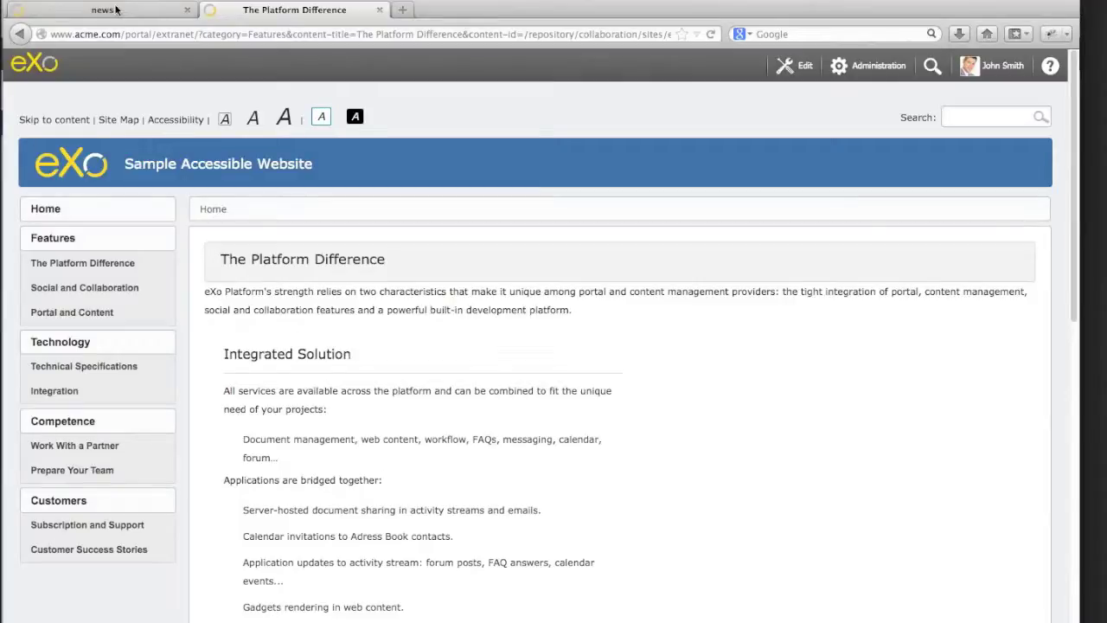
key(ctrl+Tab)
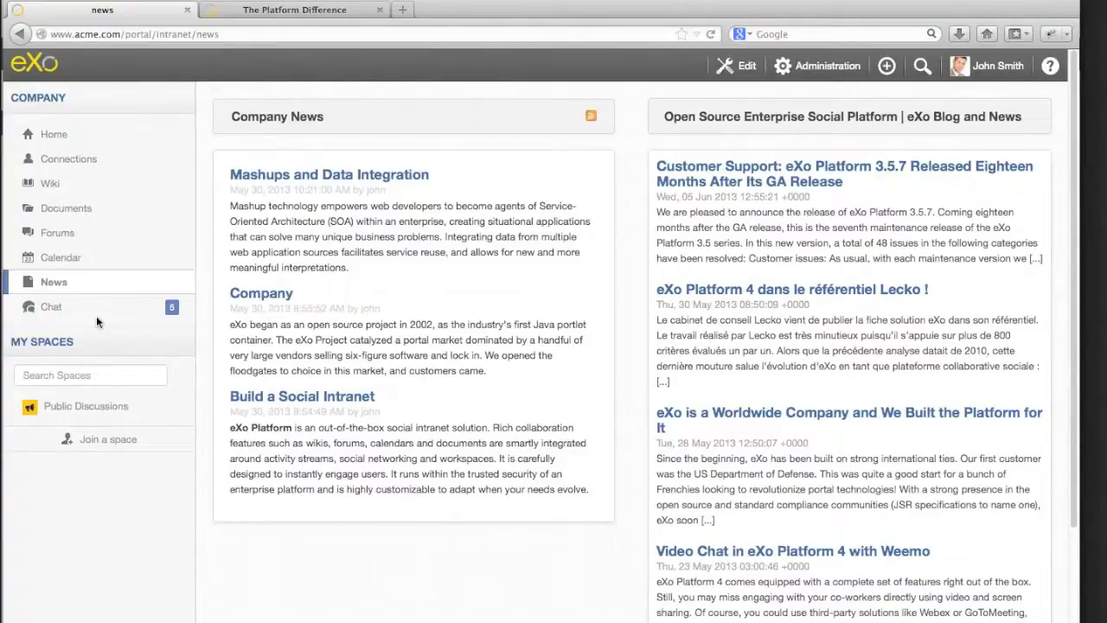
mouse_move(239, 381)
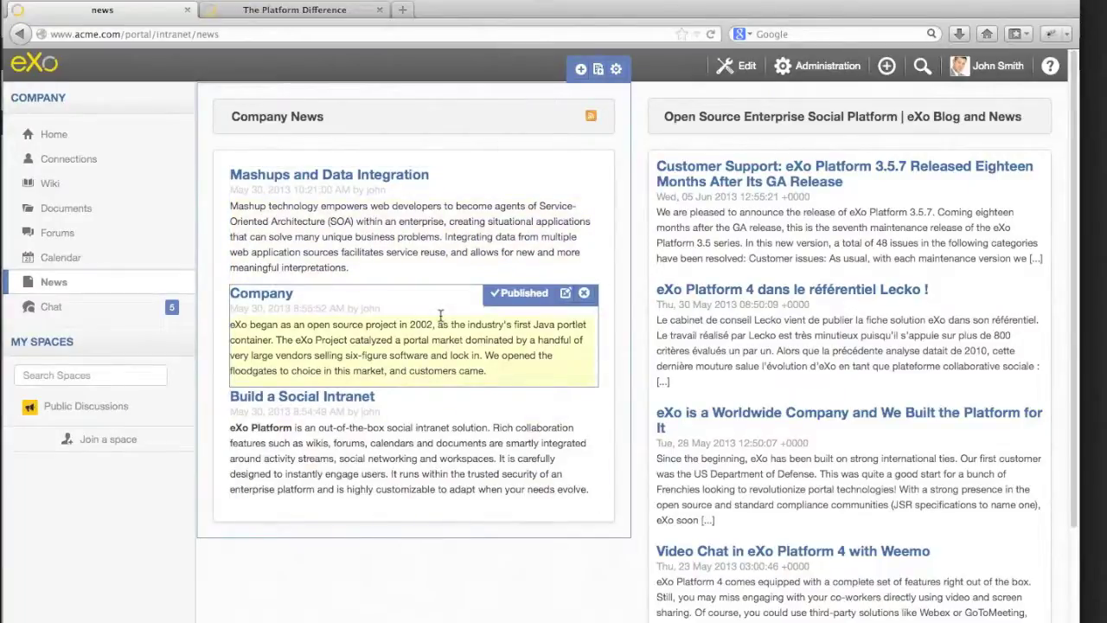
click(35, 73)
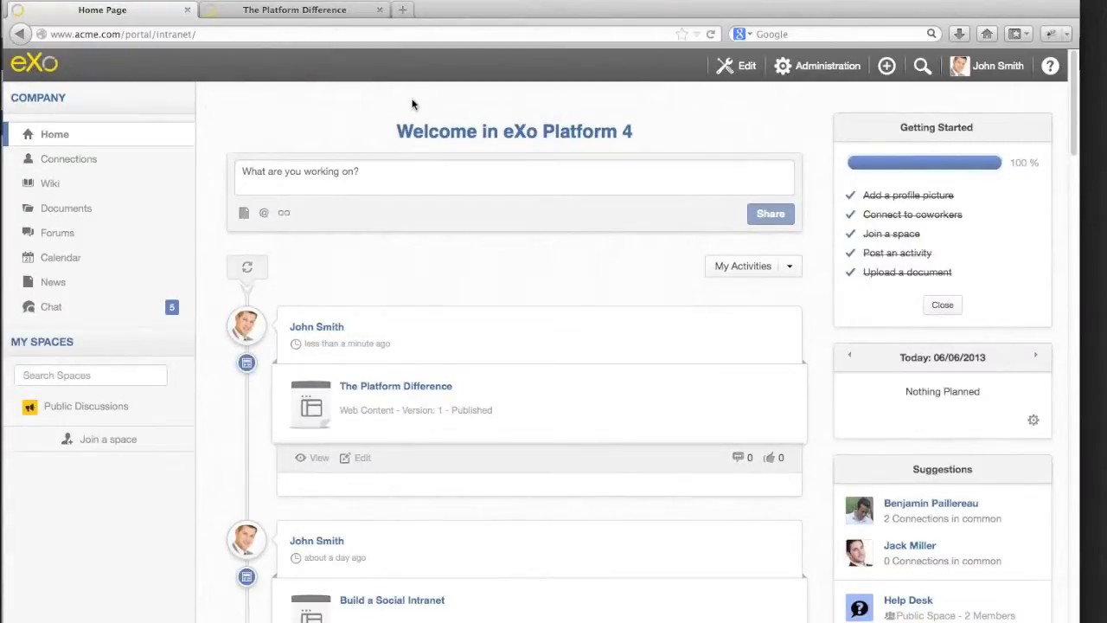
Browse the administration options and view the platform's Monitoring page.
click(819, 76)
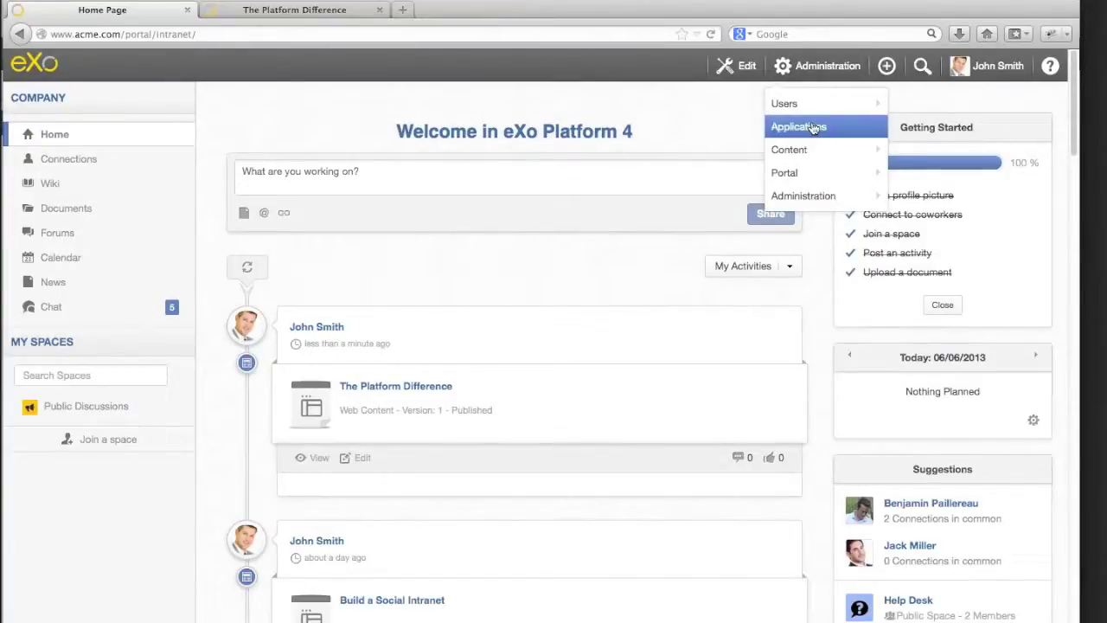
mouse_move(807, 150)
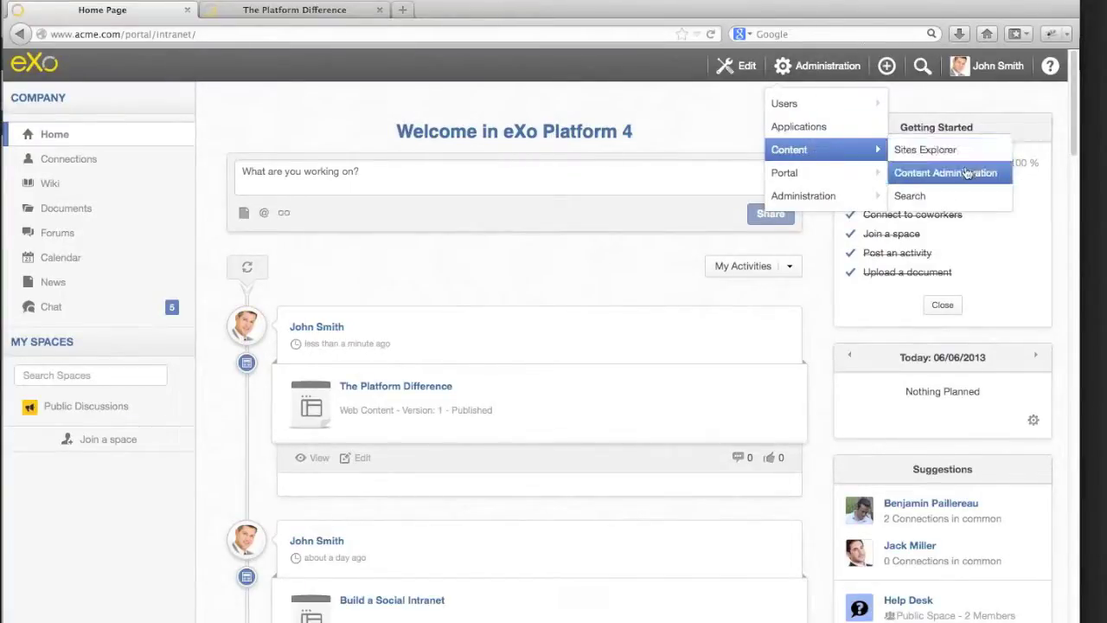
mouse_move(865, 195)
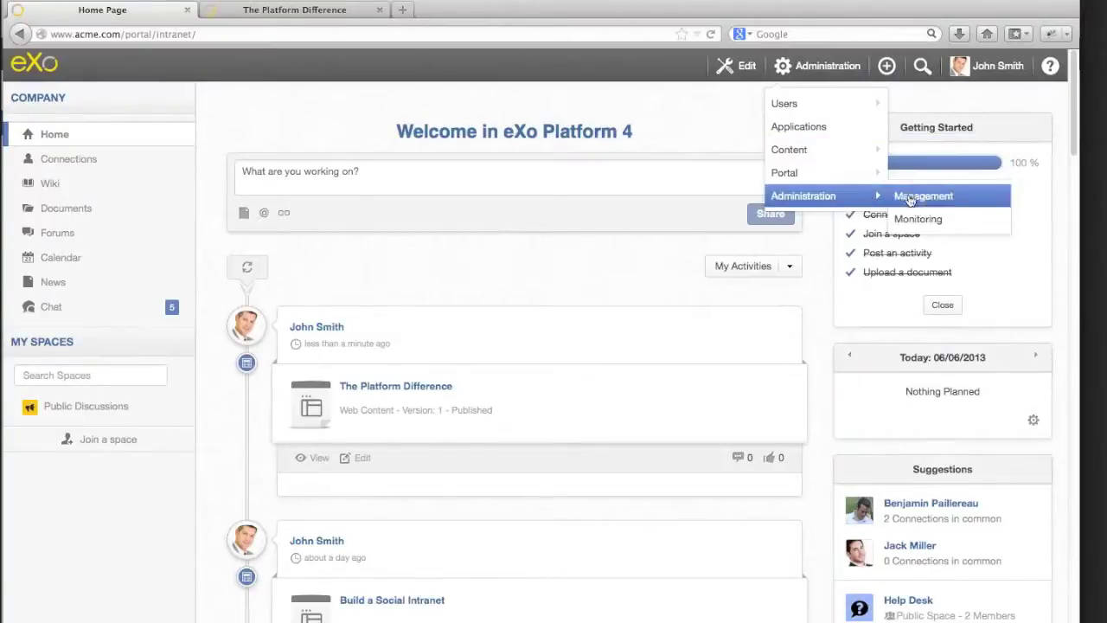
click(930, 218)
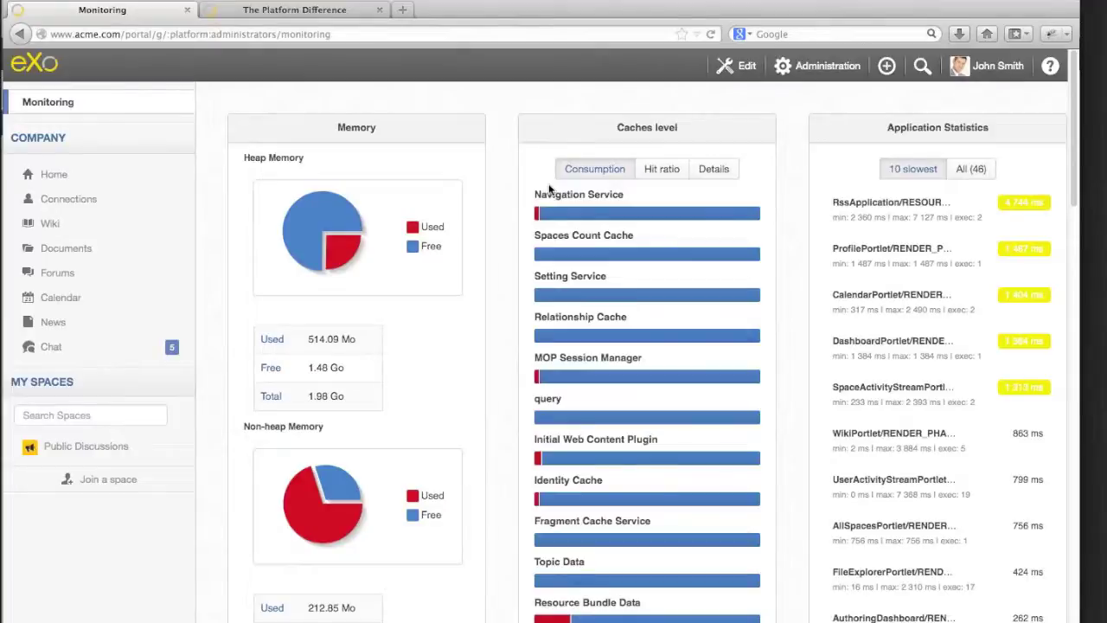
Return to the intranet home page and switch to the eXo Platform 4 Quick Tour presentation in Microsoft PowerPoint.
click(31, 72)
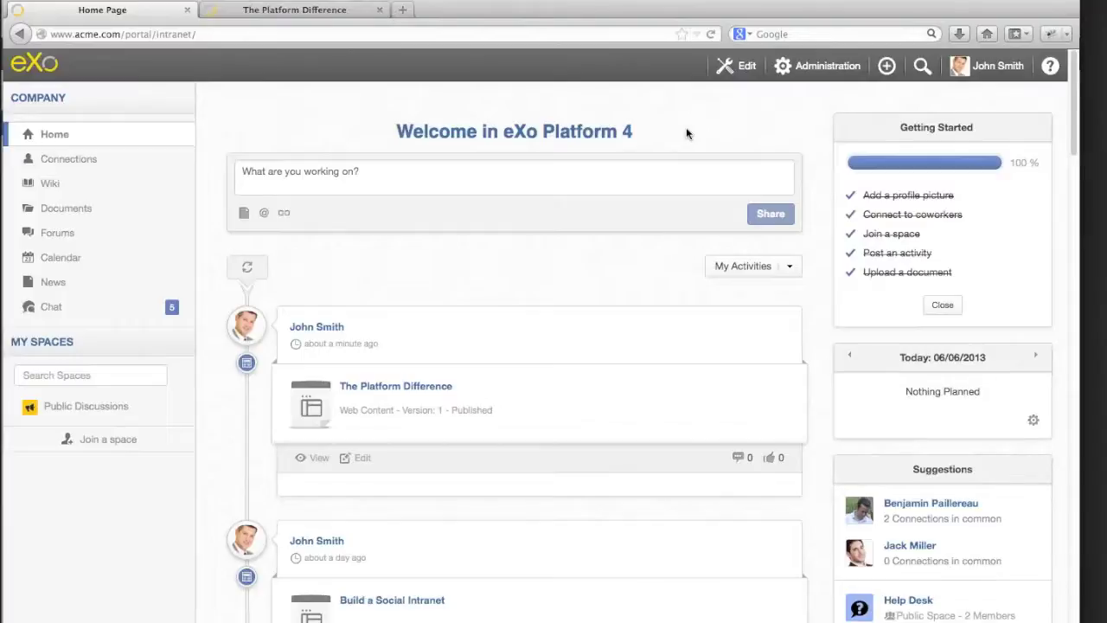
key(ctrl+Up)
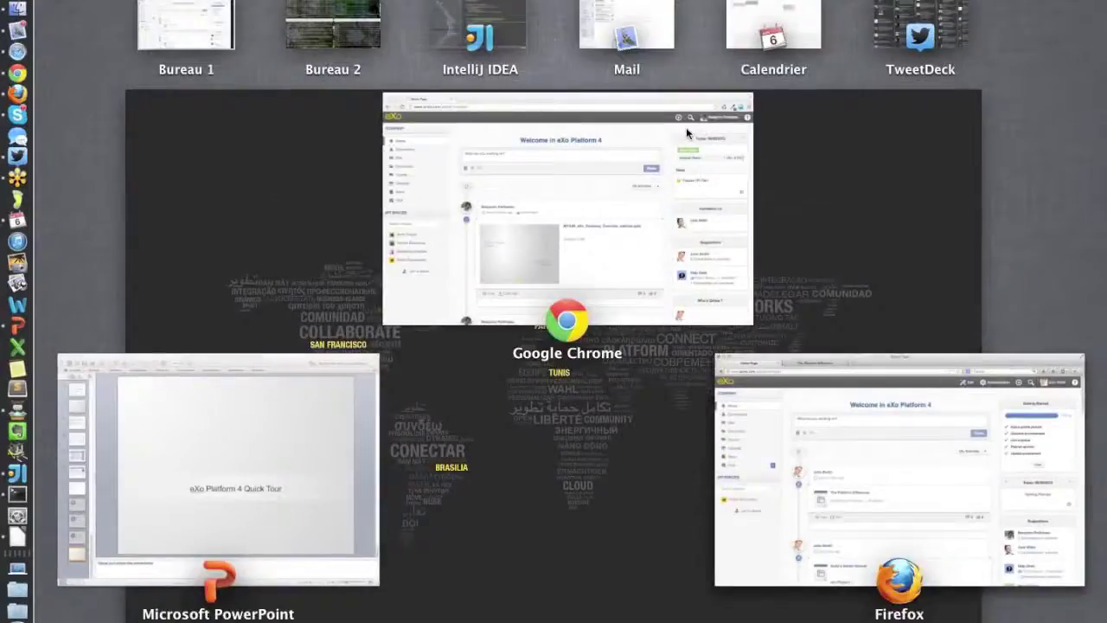
click(333, 412)
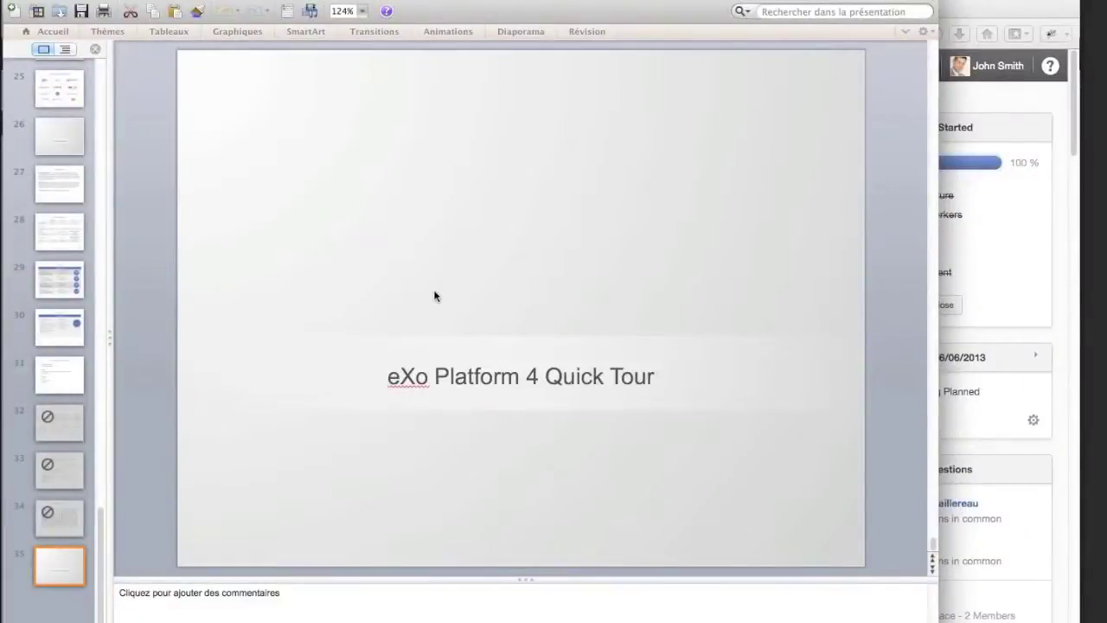